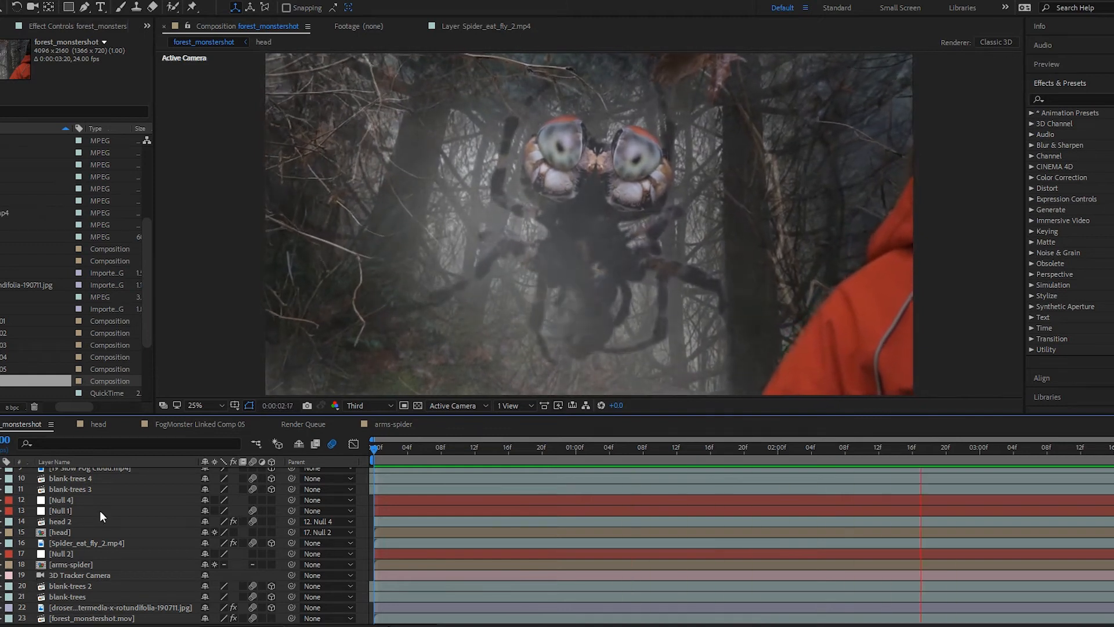
# - Preview the forest_monstershot composition and look over the upper part of its layer stack
pyautogui.press('space')
pyautogui.scroll(3, 100, 511)
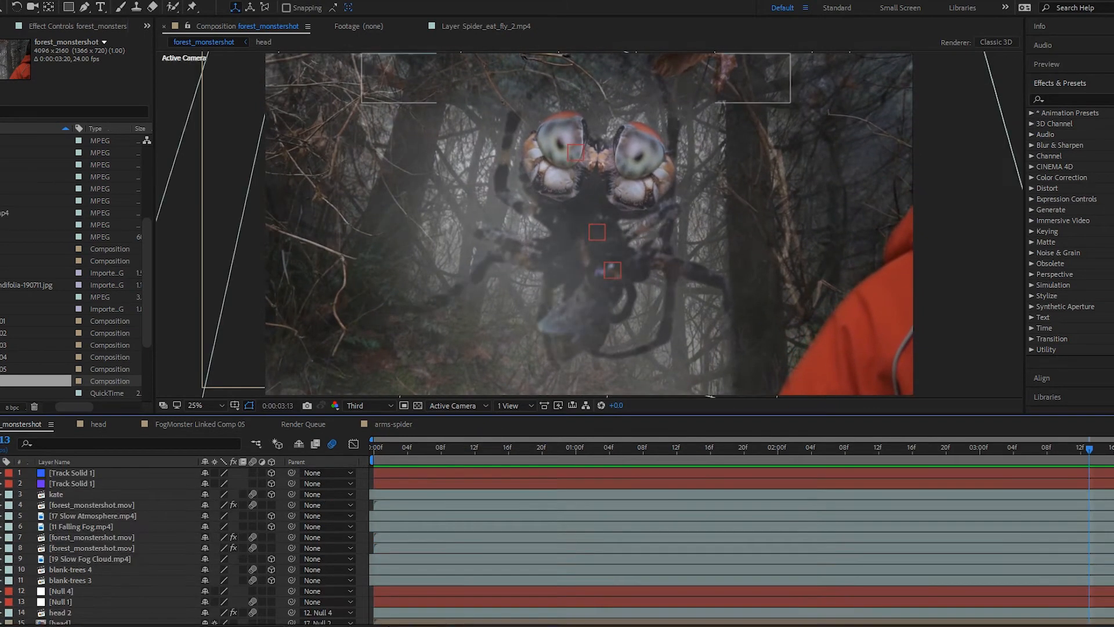
pyautogui.press('space')
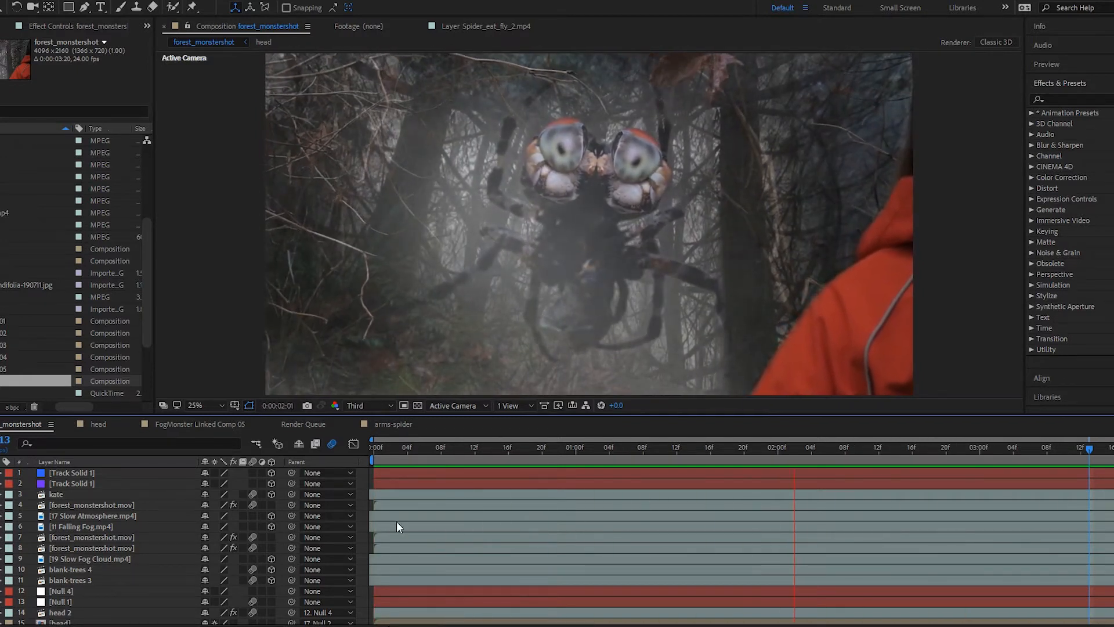
pyautogui.press('space')
pyautogui.click(59, 493)
pyautogui.click(81, 503)
# - Open the head composition at its first frame and inspect the eye and dragonfly image layers, including the upper dragonfly layer's effects
pyautogui.click(103, 425)
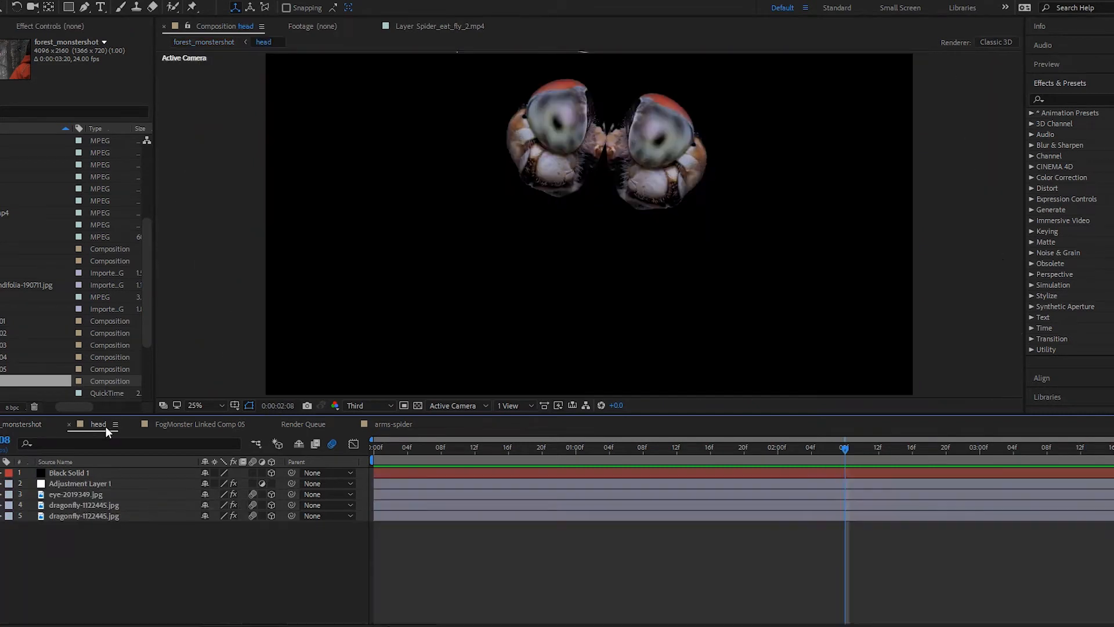
pyautogui.press('Home')
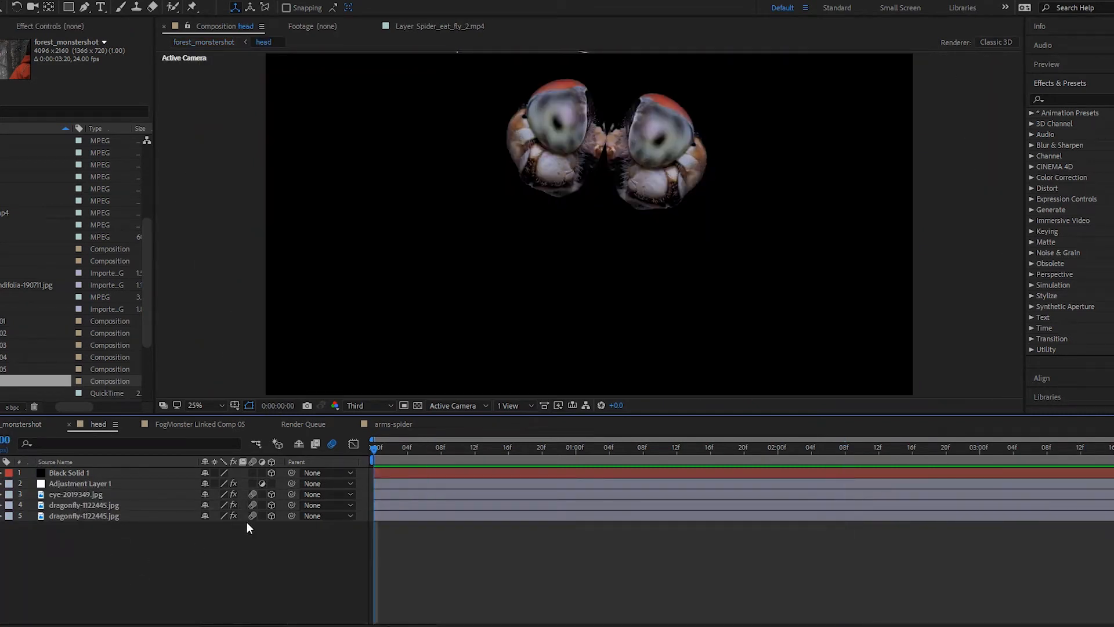
pyautogui.click(102, 518)
pyautogui.click(106, 485)
pyautogui.click(121, 495)
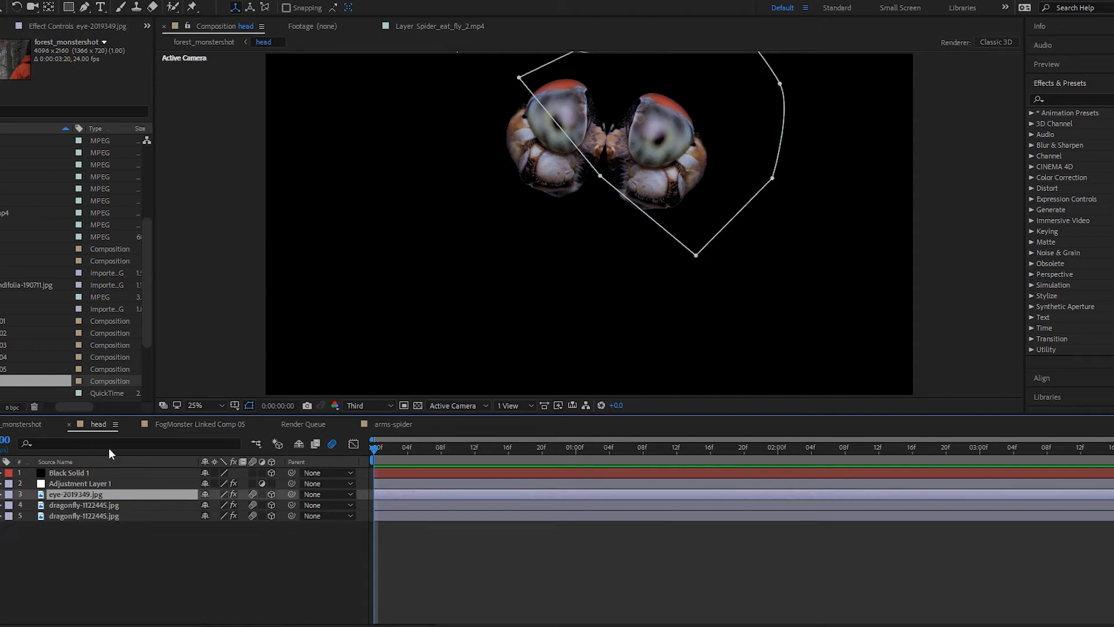
pyautogui.click(222, 545)
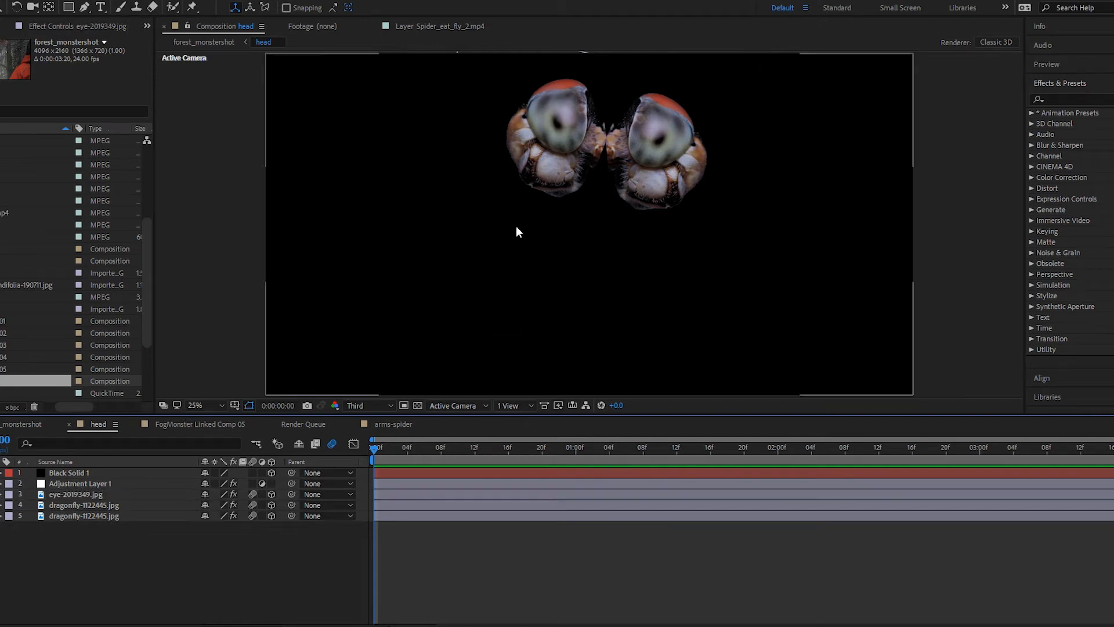
pyautogui.click(98, 493)
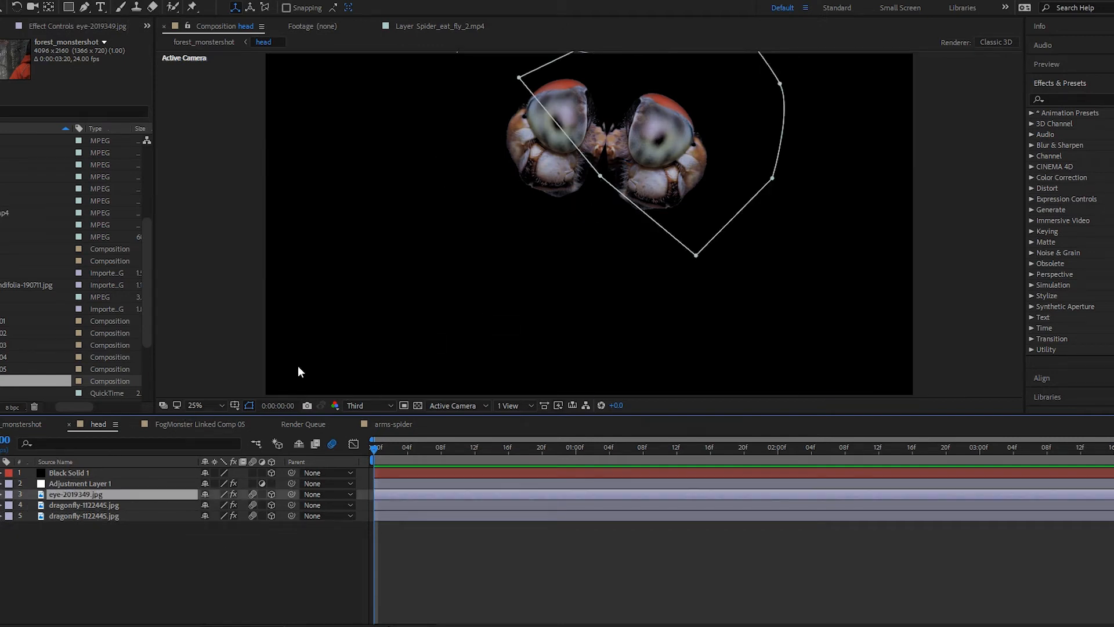
pyautogui.click(116, 505)
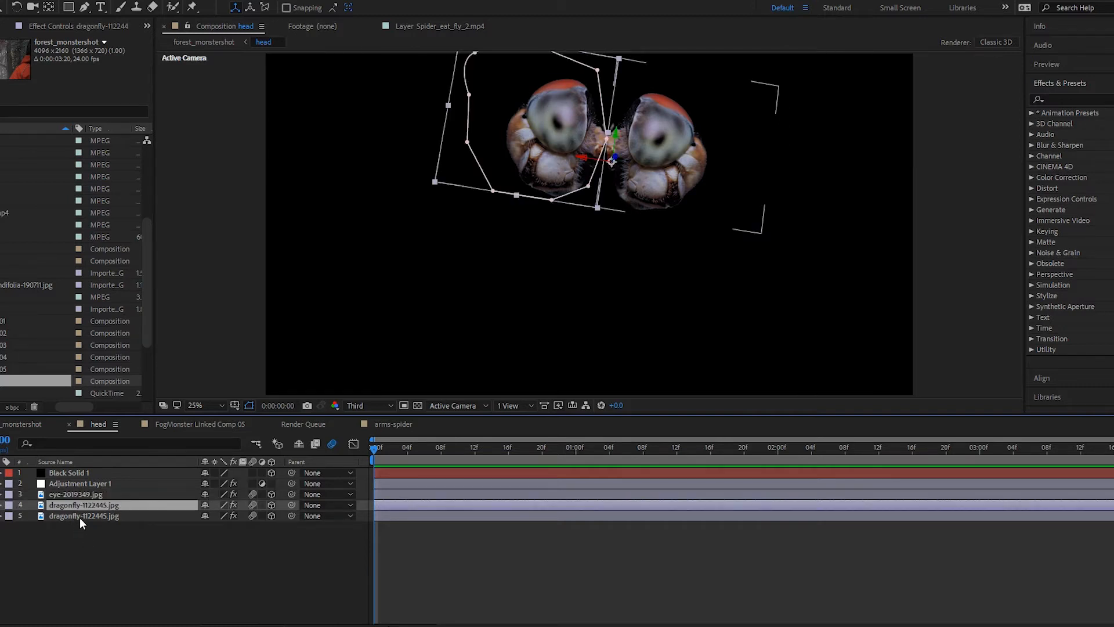
pyautogui.press('F3')
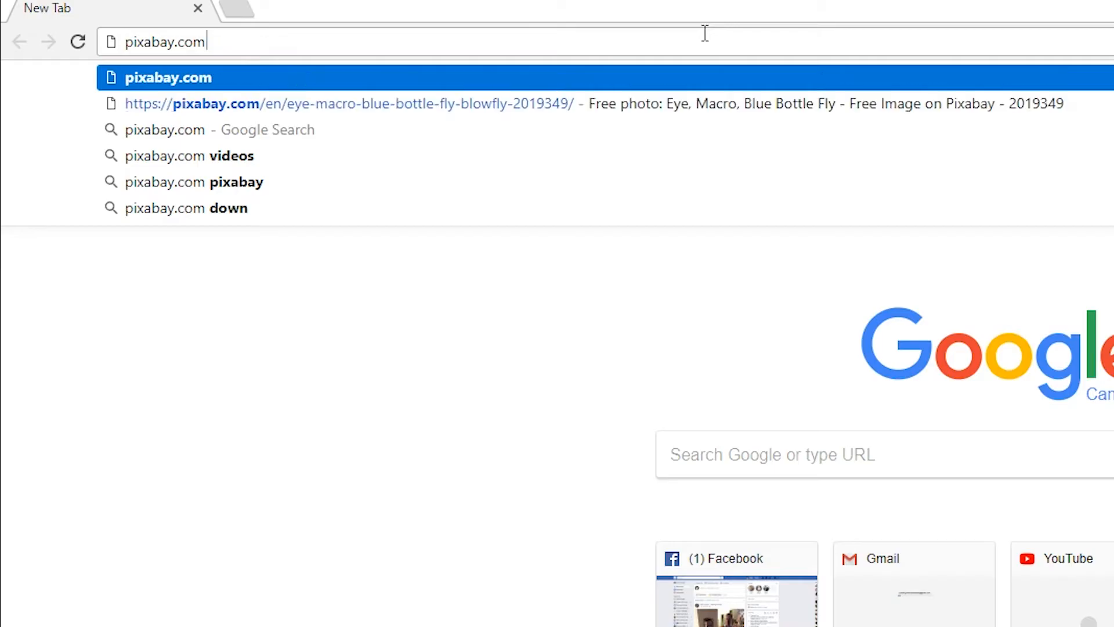
# - Switch to the browser, load pixabay.com, search for "dragonfly" and open the close-up photo of the orange dragonfly with green-grey eyes
pyautogui.press('Return')
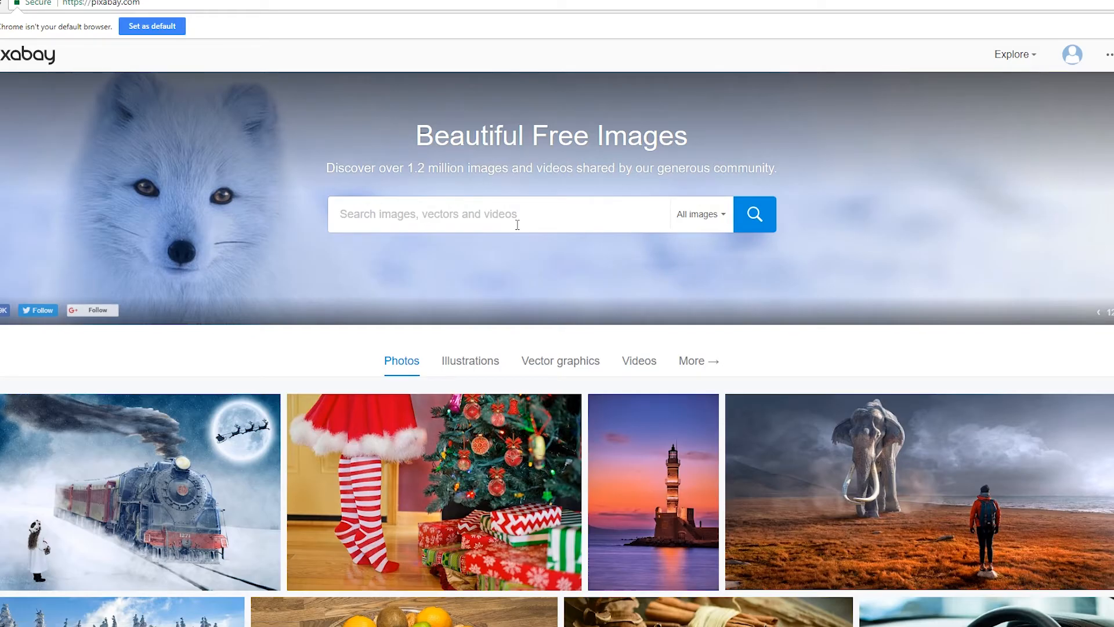
pyautogui.scroll(-9, 515, 218)
pyautogui.scroll(9, 653, 180)
pyautogui.write('d')
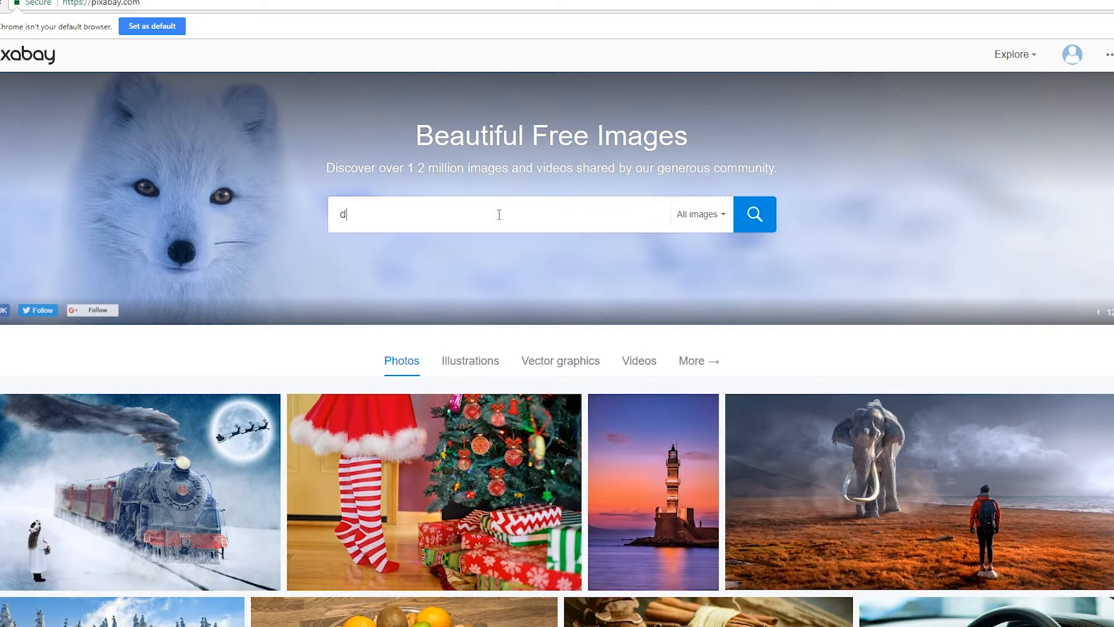
pyautogui.write('ragonfly')
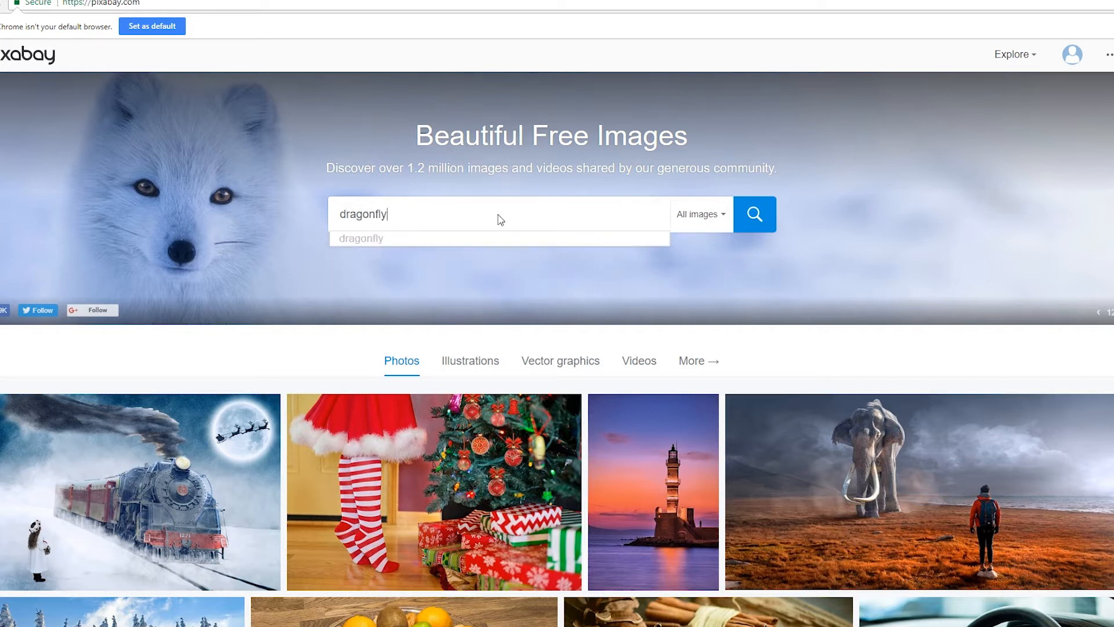
pyautogui.press('Return')
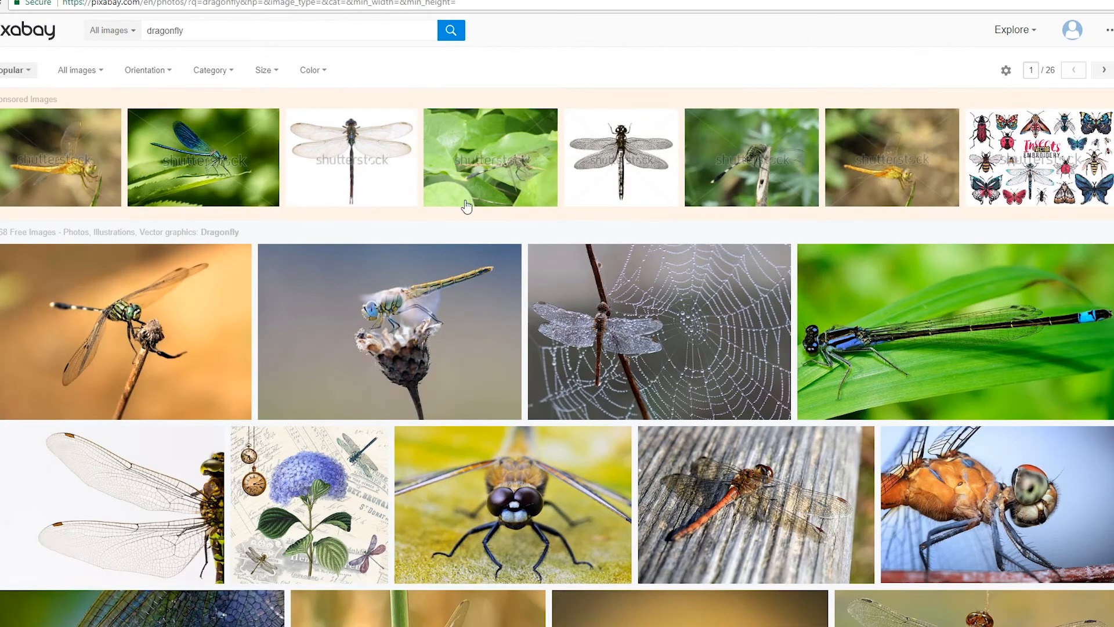
pyautogui.scroll(-1, 302, 263)
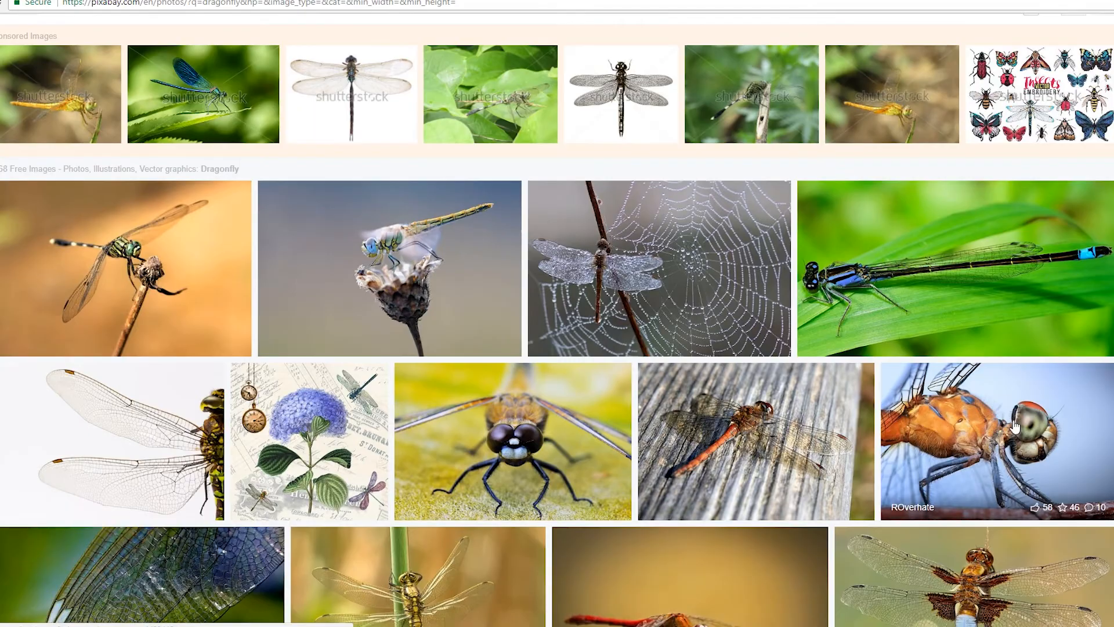
pyautogui.click(1004, 402)
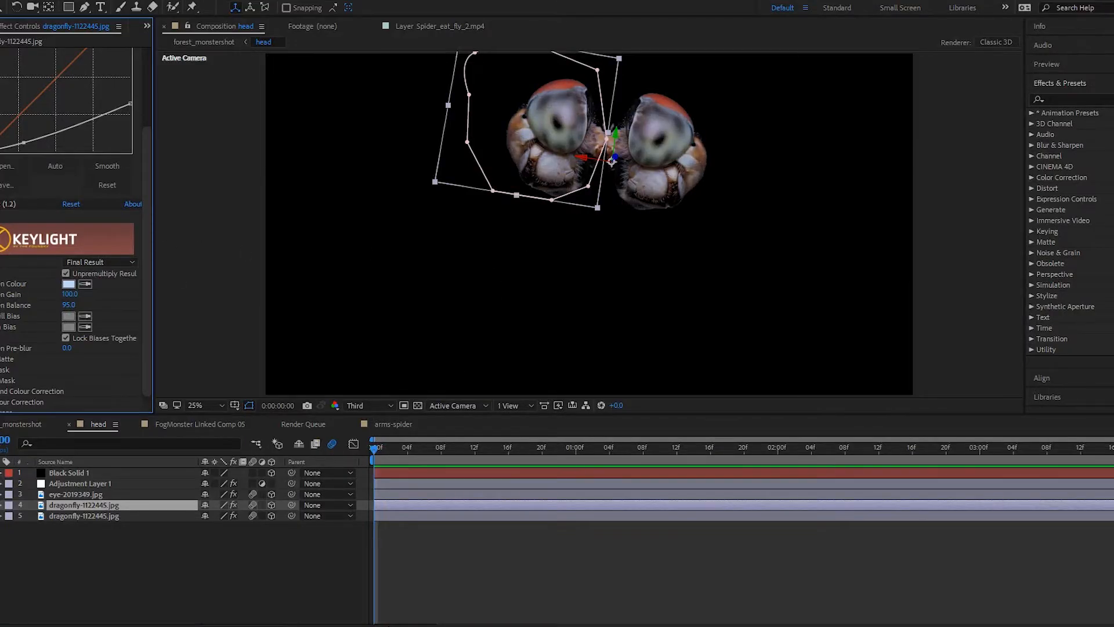
# - Expand the masks of the soloed upper dragonfly layer and set Mask 1 to Add so only the head is kept
pyautogui.click(139, 556)
pyautogui.click(71, 509)
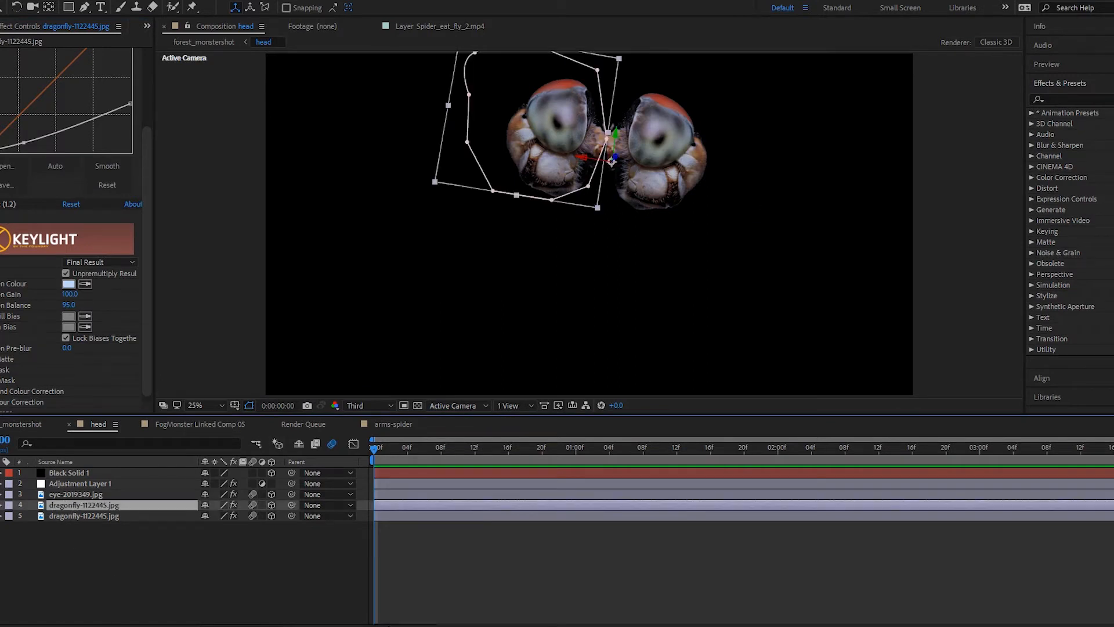
pyautogui.click(0, 504)
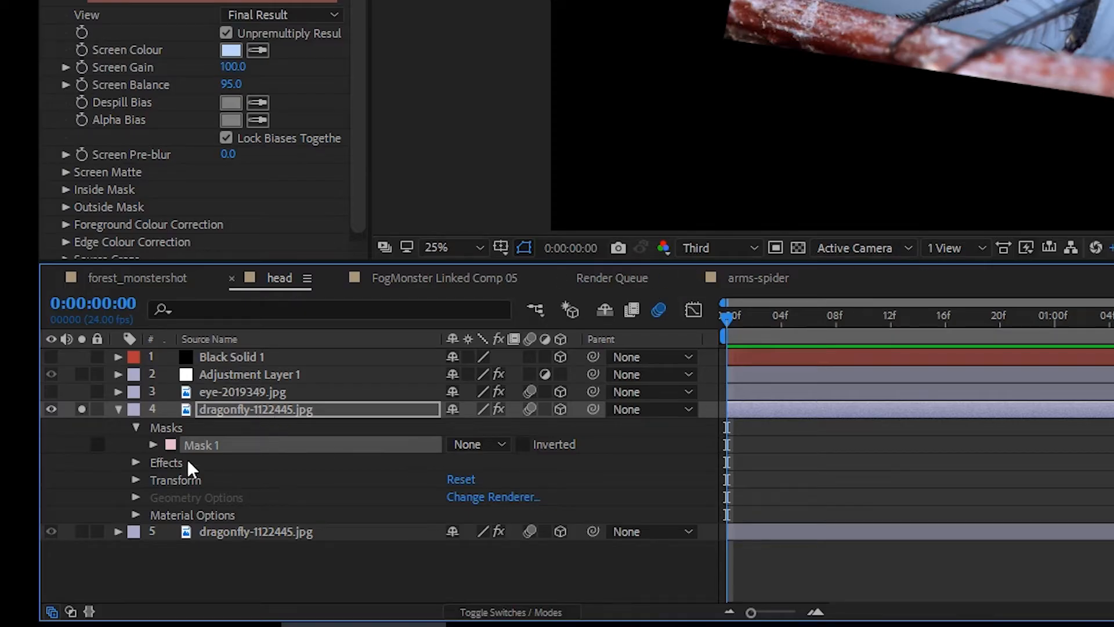
pyautogui.click(266, 479)
pyautogui.click(266, 429)
pyautogui.click(194, 443)
pyautogui.click(467, 445)
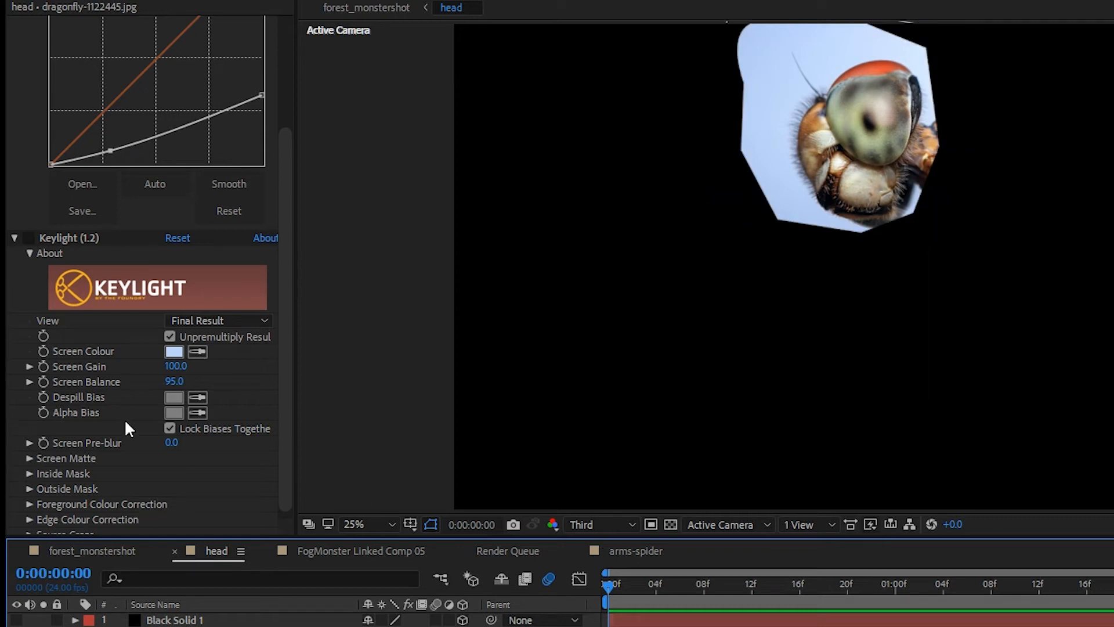
# - Toggle the Keylight effect on the upper dragonfly layer and leave it enabled to key out the blue background
pyautogui.click(34, 237)
pyautogui.click(33, 237)
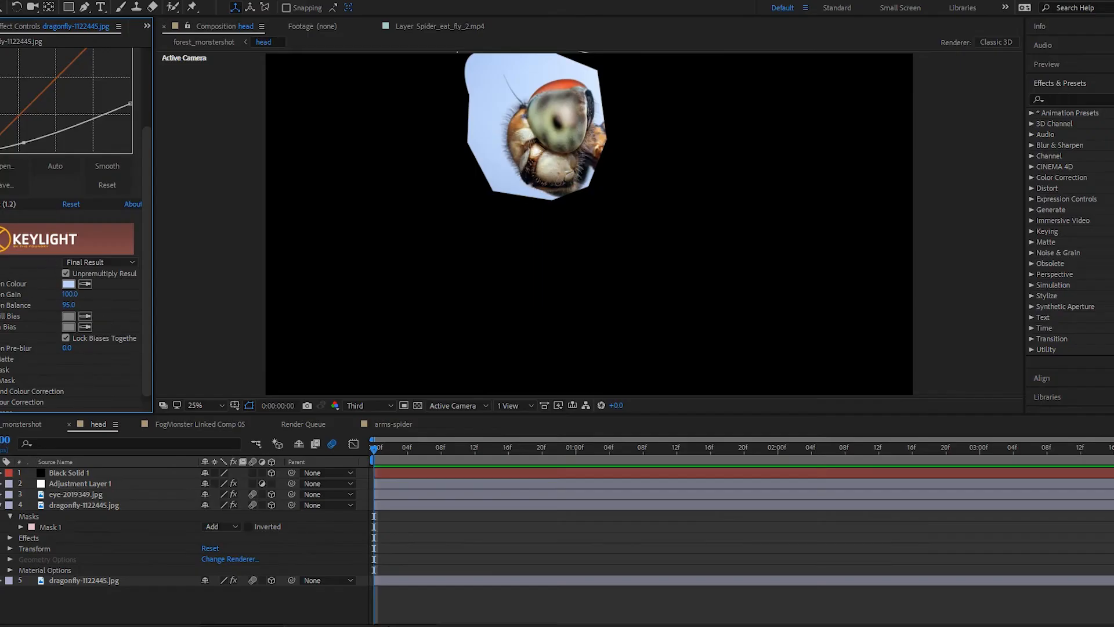
pyautogui.click(1, 204)
pyautogui.click(65, 504)
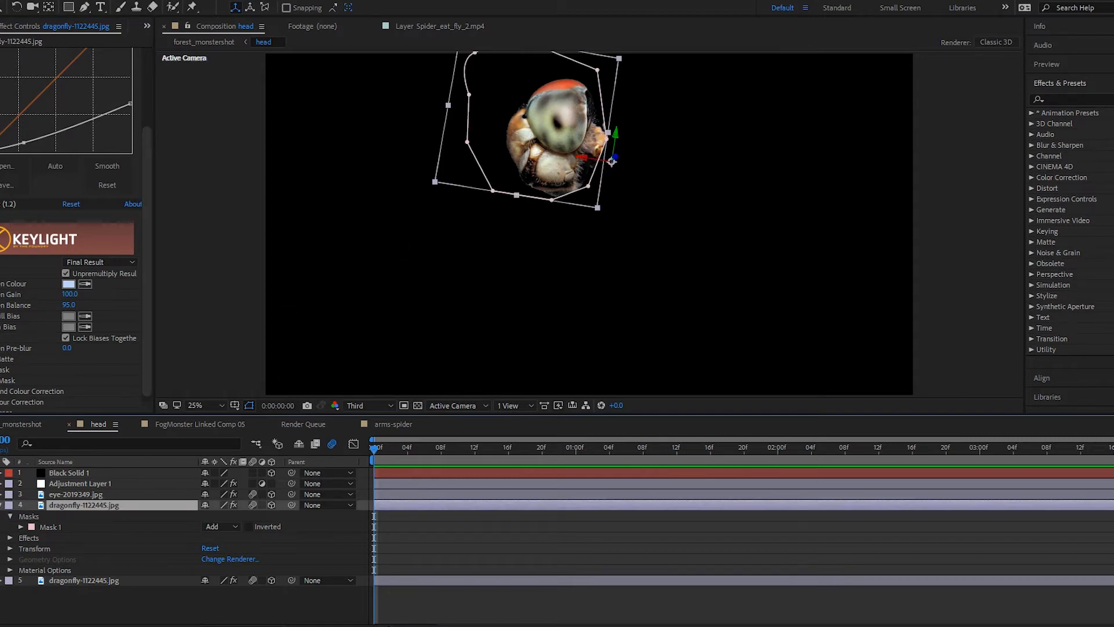
pyautogui.click(17, 0)
pyautogui.moveTo(0, 0)
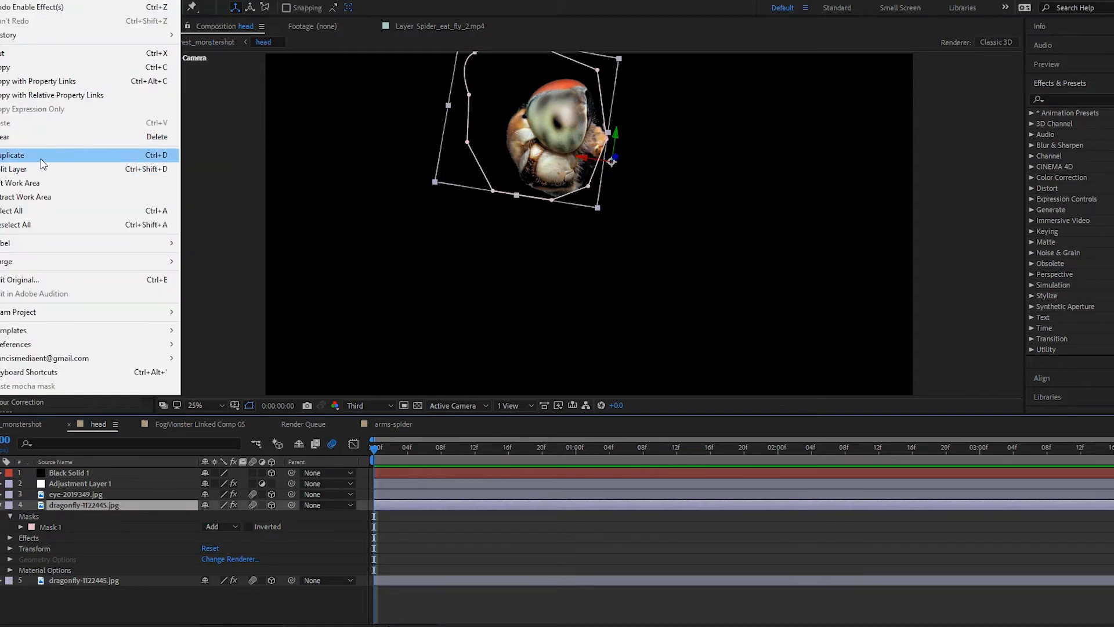
pyautogui.click(516, 588)
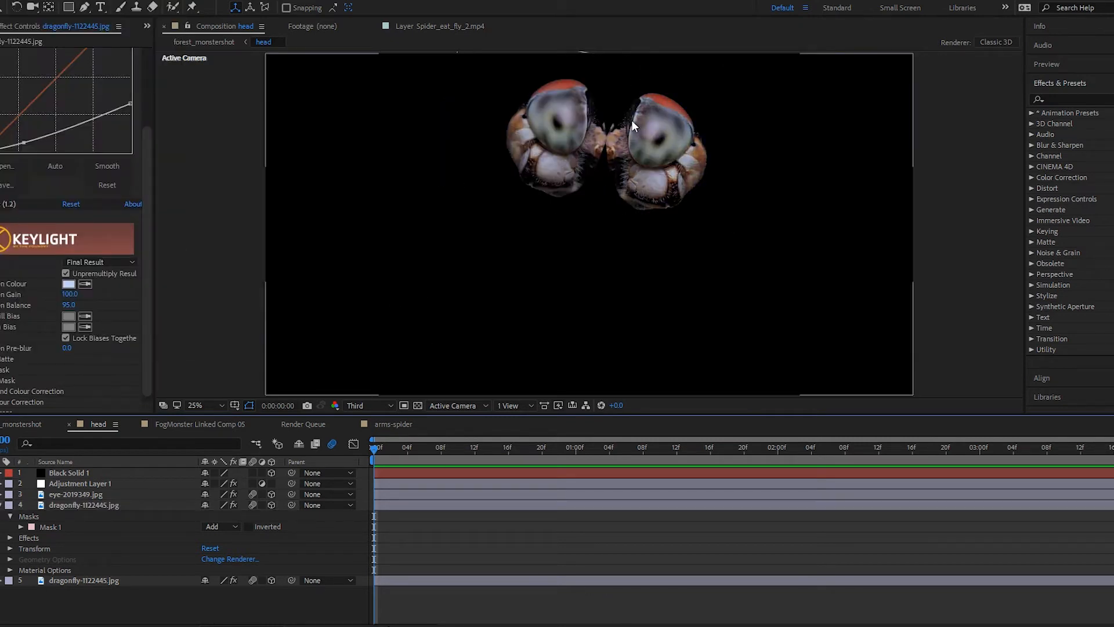
# - Switch from the head composition to arms-spider, preview it from the first frame and inspect the Spider_eat_fly_2.mp4 layer's effects
pyautogui.click(458, 448)
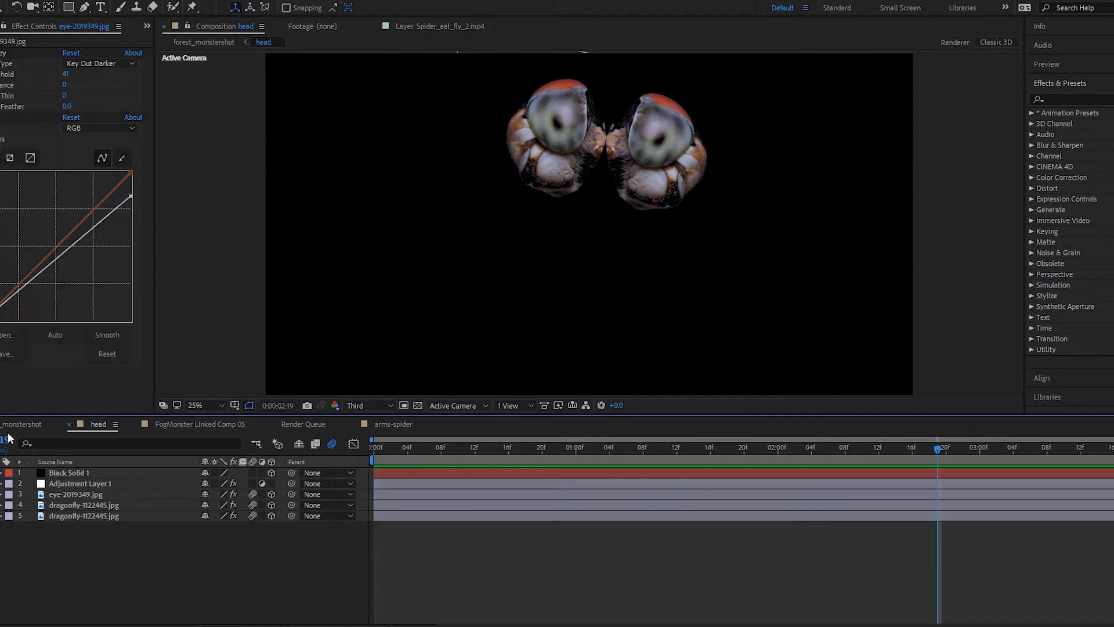
pyautogui.click(188, 424)
pyautogui.moveTo(696, 447); pyautogui.dragTo(273, 453)
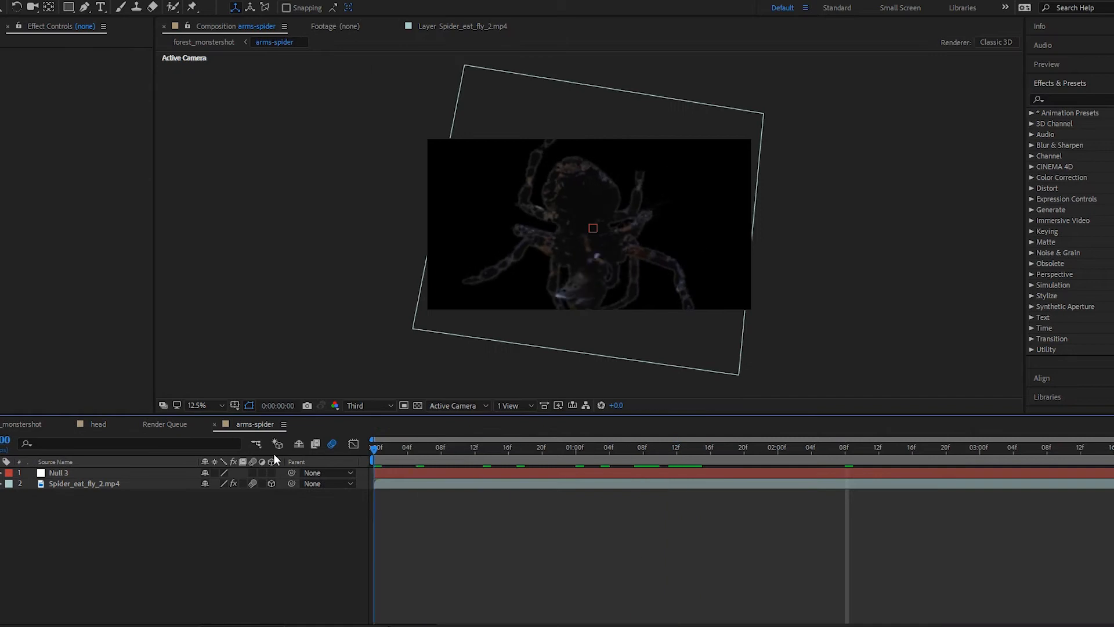
pyautogui.click(646, 532)
pyautogui.press('space')
pyautogui.click(109, 484)
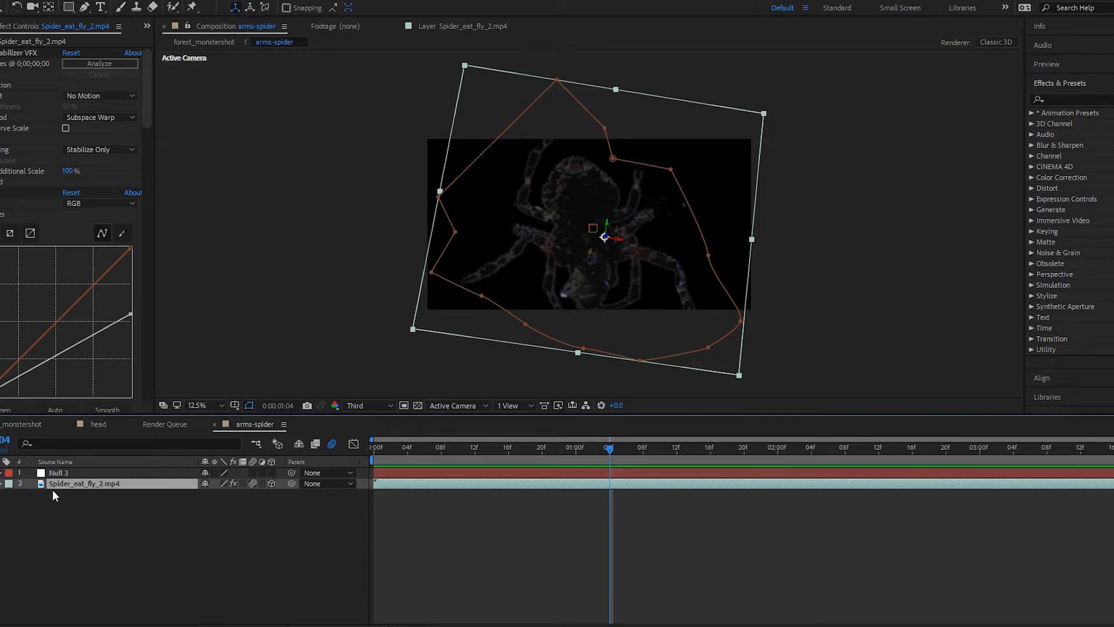
# - Play the original Spider_eat_fly_2.mp4 footage in its layer viewer and compare it with the processed result in arms-spider
pyautogui.doubleClick(114, 485)
pyautogui.scroll(4, 580, 165)
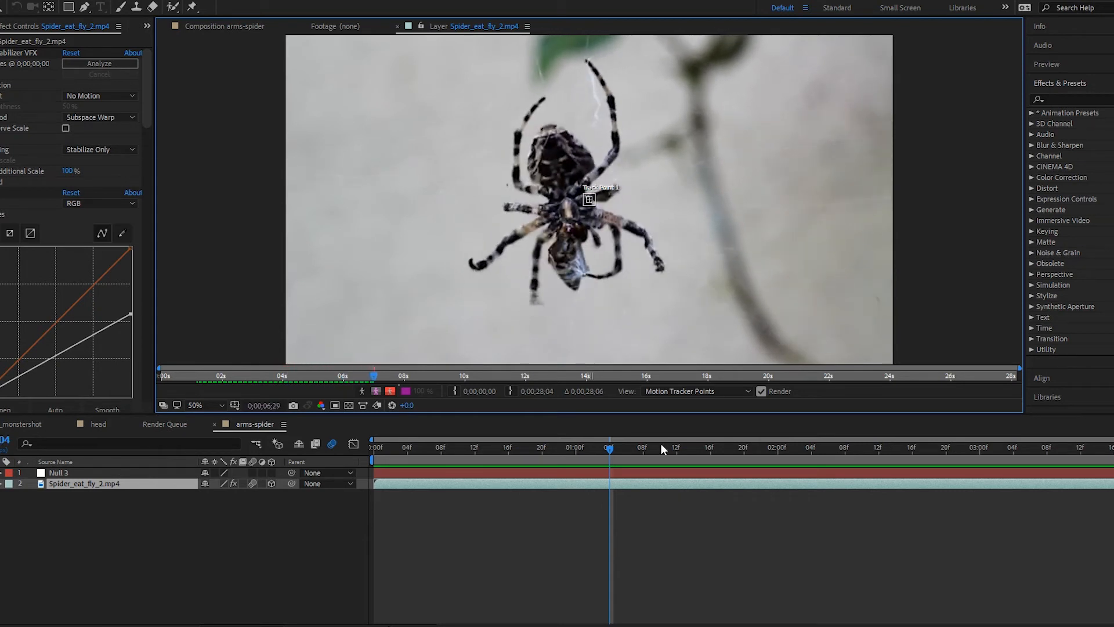
pyautogui.moveTo(661, 443); pyautogui.dragTo(373, 451)
pyautogui.press('space')
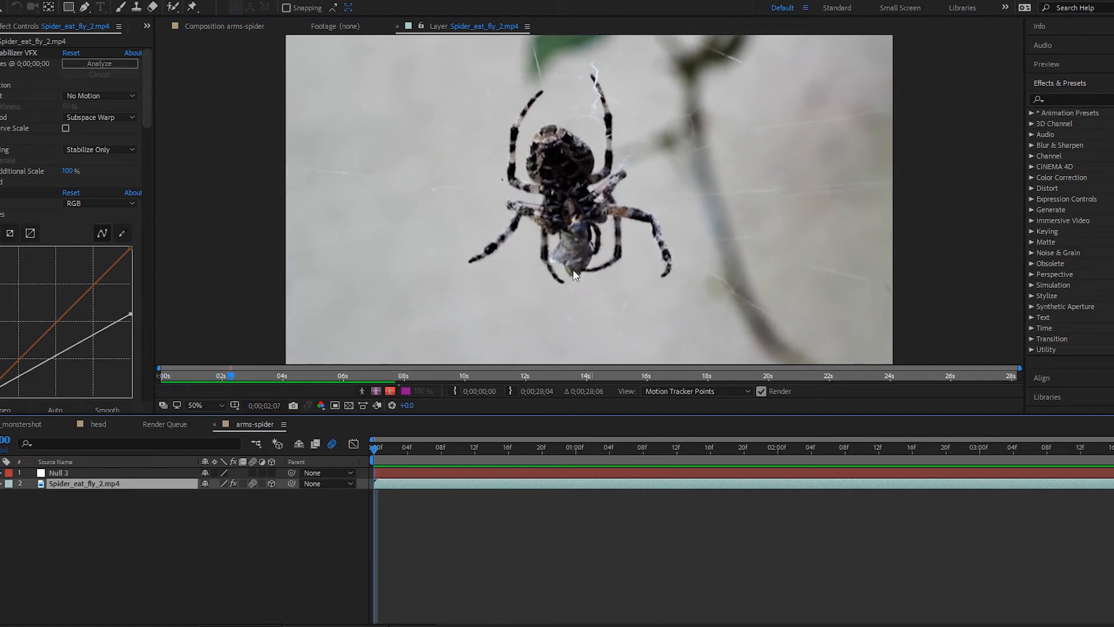
pyautogui.click(669, 447)
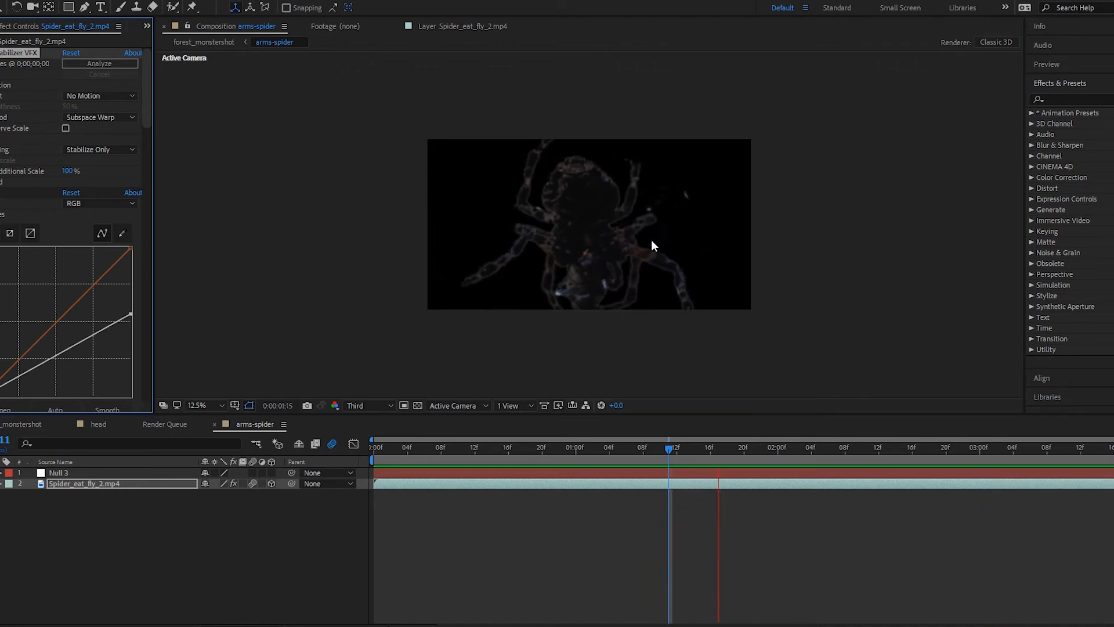
pyautogui.press('space')
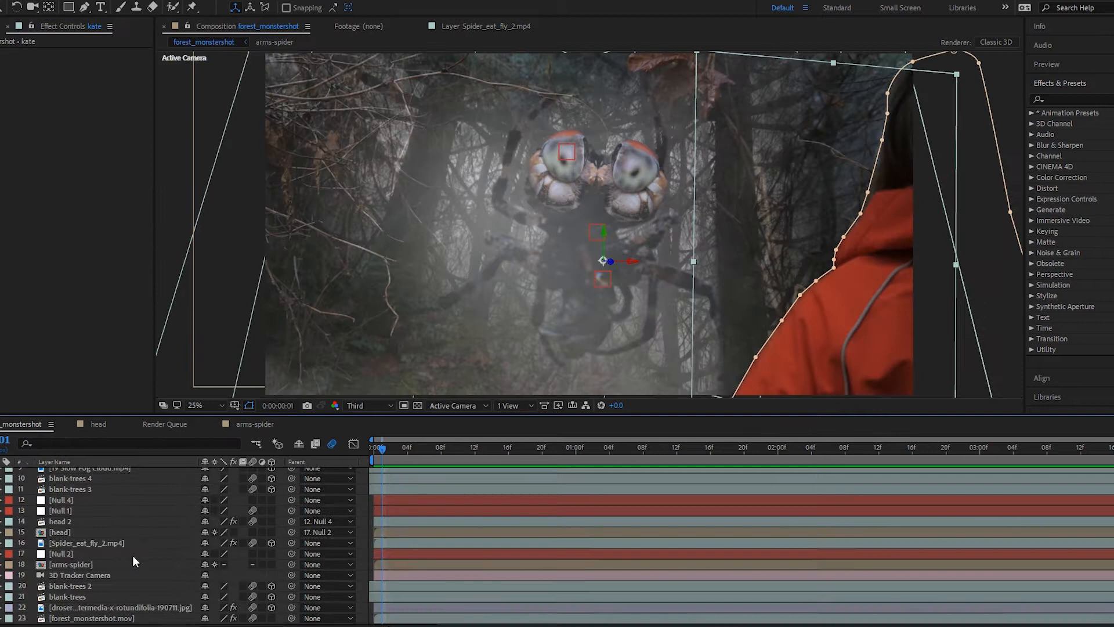
# - Review the layer stack in forest_monstershot and preview the Spider_eat_fly_2.mp4 layer isolated with the head
pyautogui.scroll(3, 132, 555)
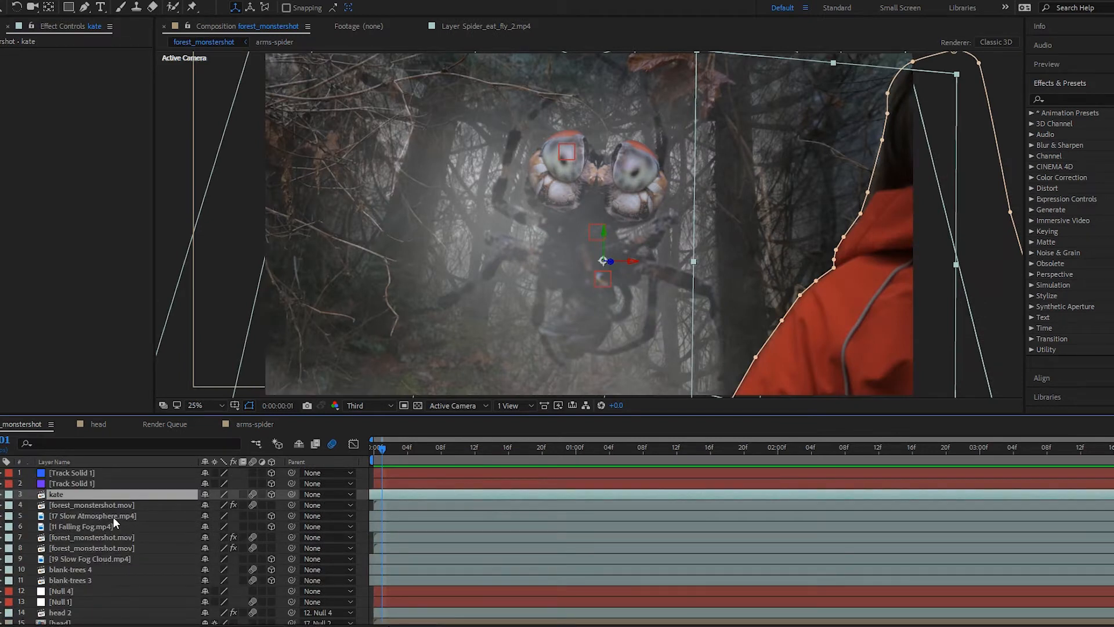
pyautogui.scroll(-3, 107, 564)
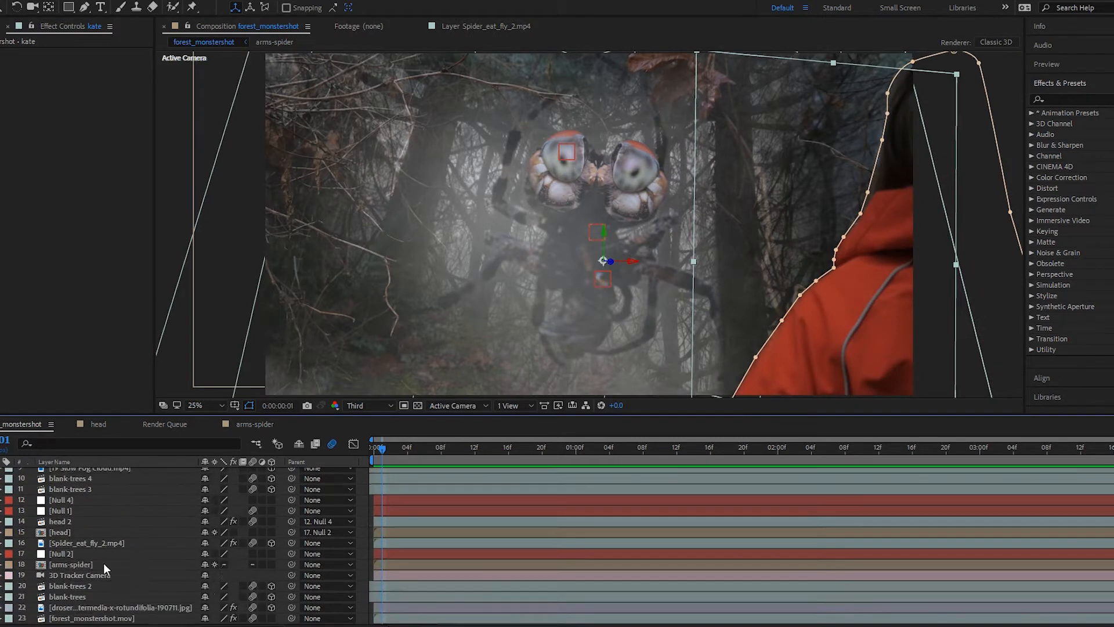
pyautogui.scroll(3, 104, 562)
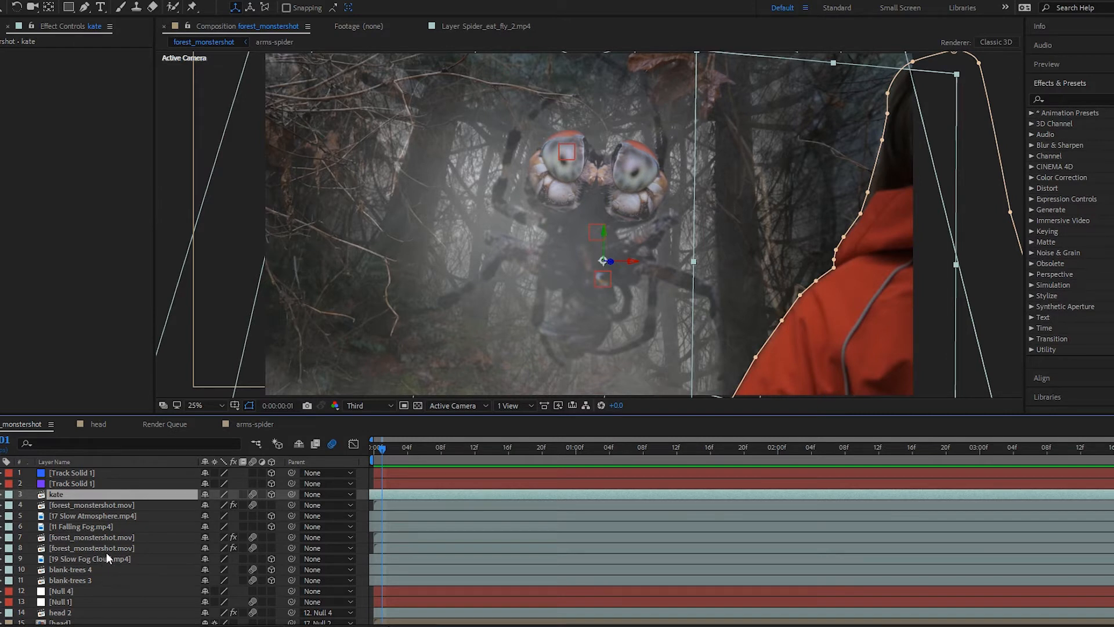
pyautogui.scroll(-3, 84, 557)
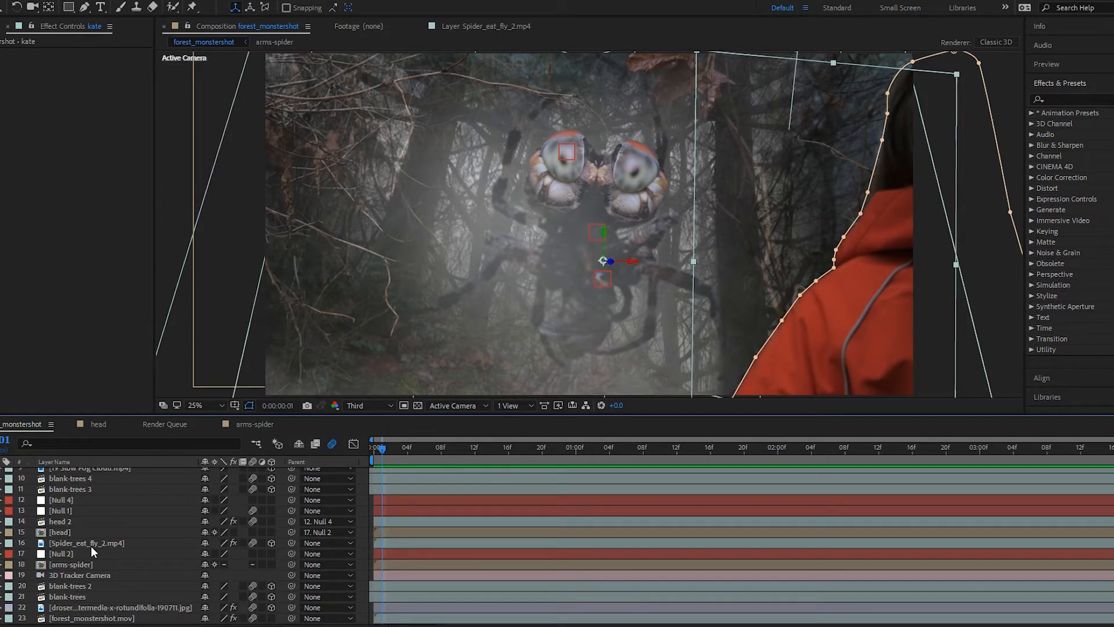
pyautogui.click(91, 543)
pyautogui.scroll(3, 95, 577)
pyautogui.press('space')
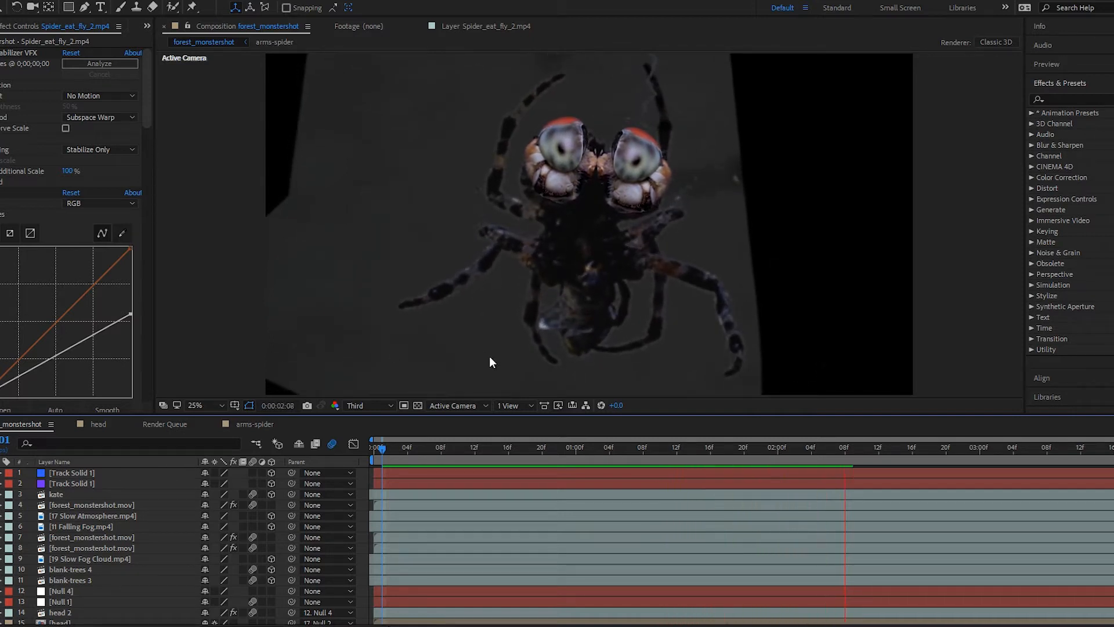
pyautogui.press('space')
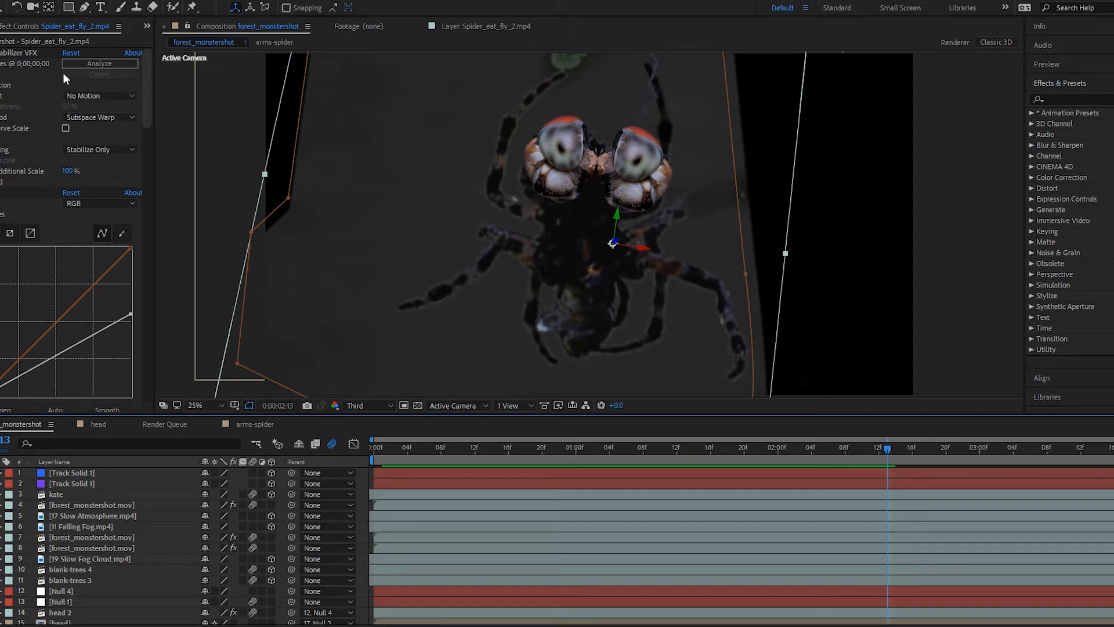
# - Search the effects library for "detail" and point out the Detail-preserving Upscale effect
pyautogui.click(1063, 99)
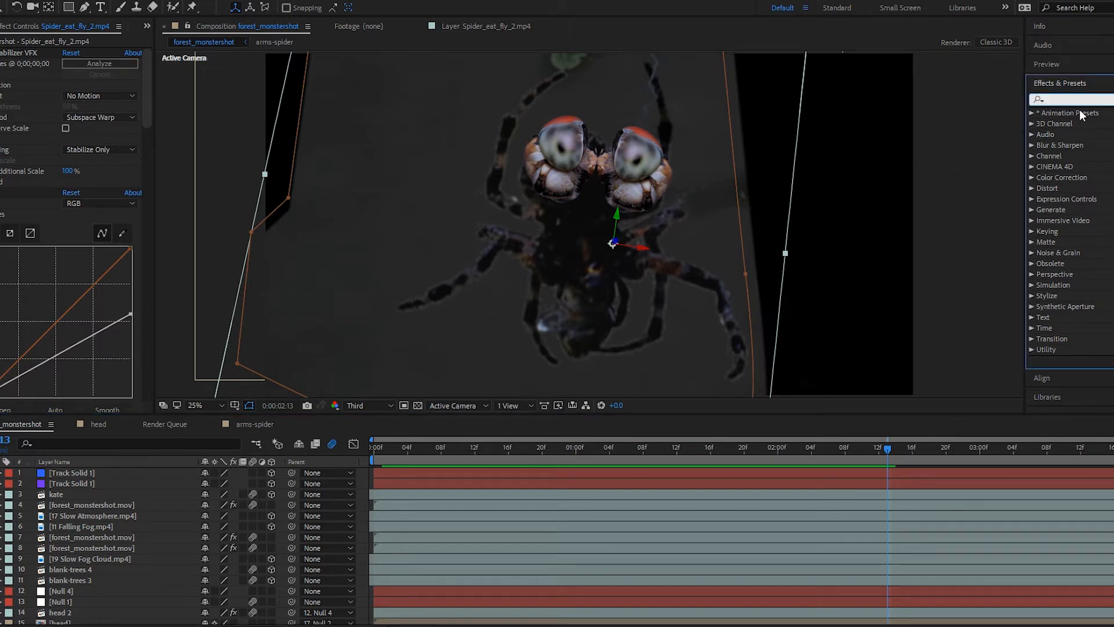
pyautogui.write('detail')
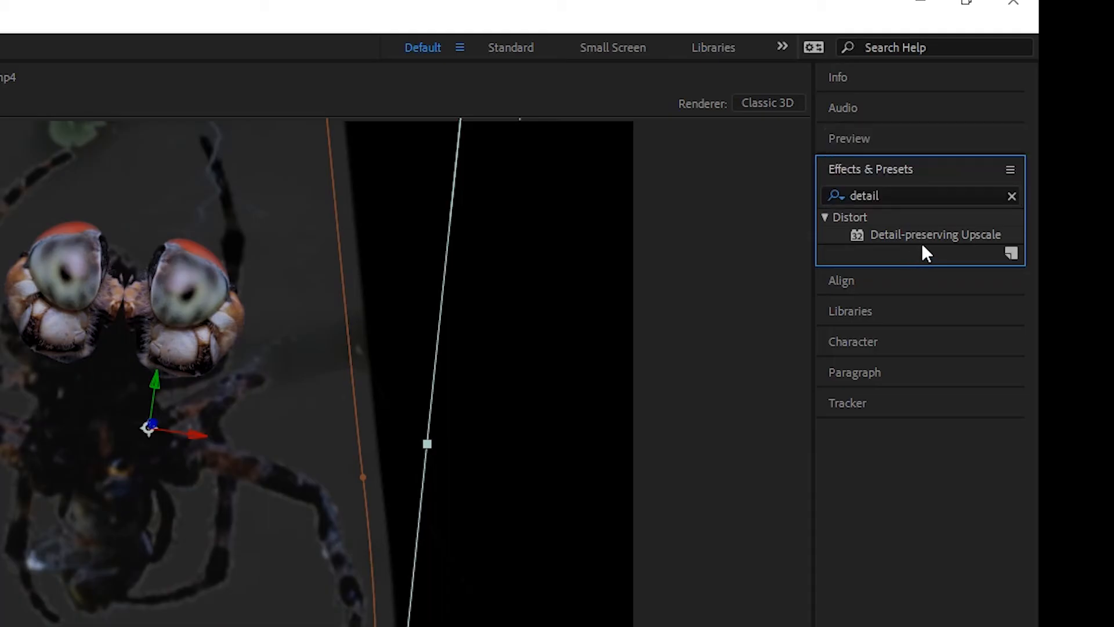
pyautogui.moveTo(1093, 126); pyautogui.dragTo(957, 119)
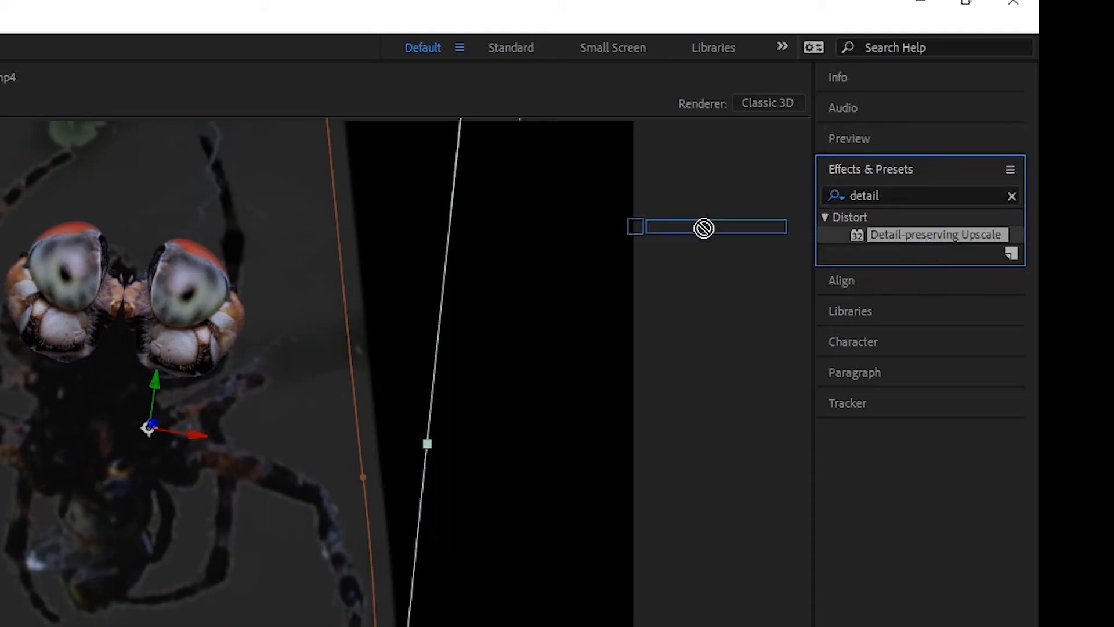
pyautogui.moveTo(704, 228); pyautogui.dragTo(914, 237)
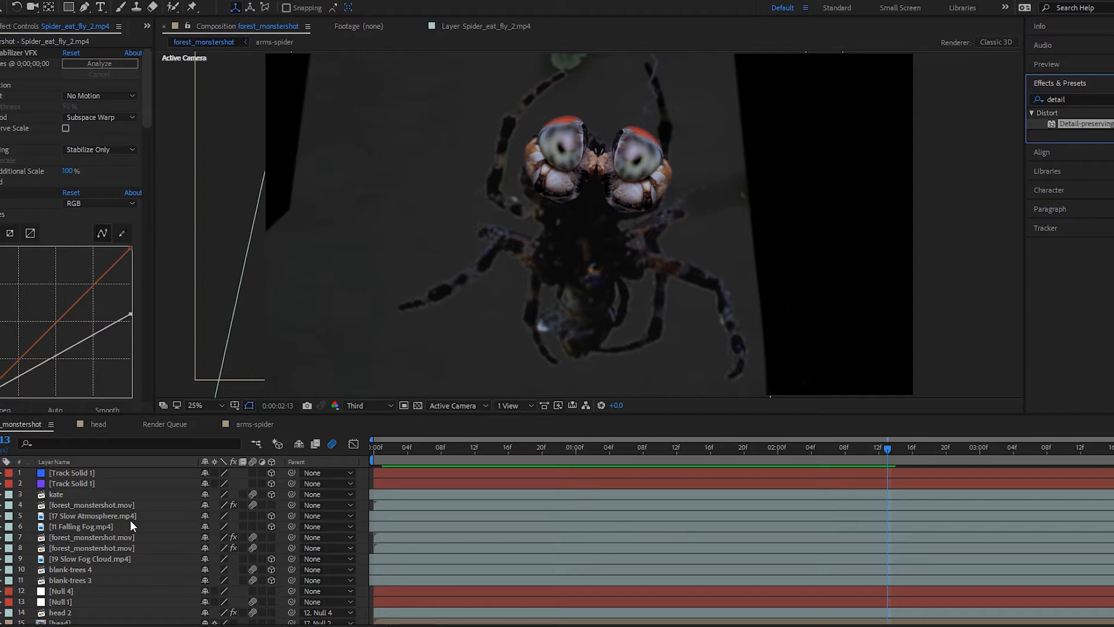
# - Inspect Spider_eat_fly_2.mp4 in its layer viewer, and preview it with the head in forest_monstershot from the first frame
pyautogui.scroll(-3, 130, 525)
pyautogui.doubleClick(124, 543)
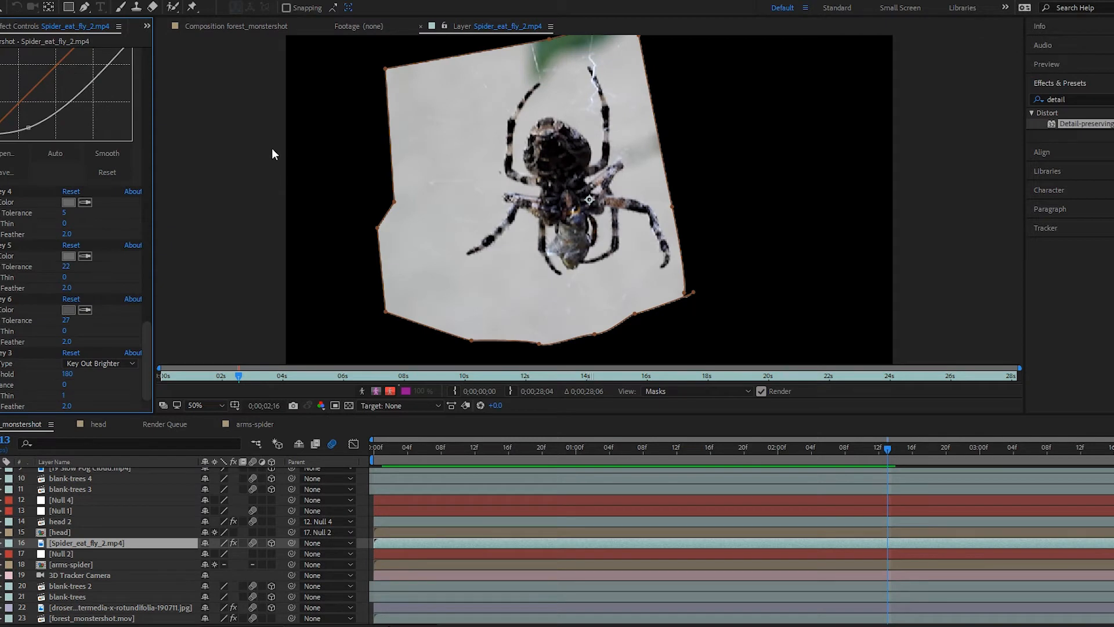
pyautogui.click(264, 25)
pyautogui.moveTo(838, 444); pyautogui.dragTo(402, 457)
pyautogui.press('space')
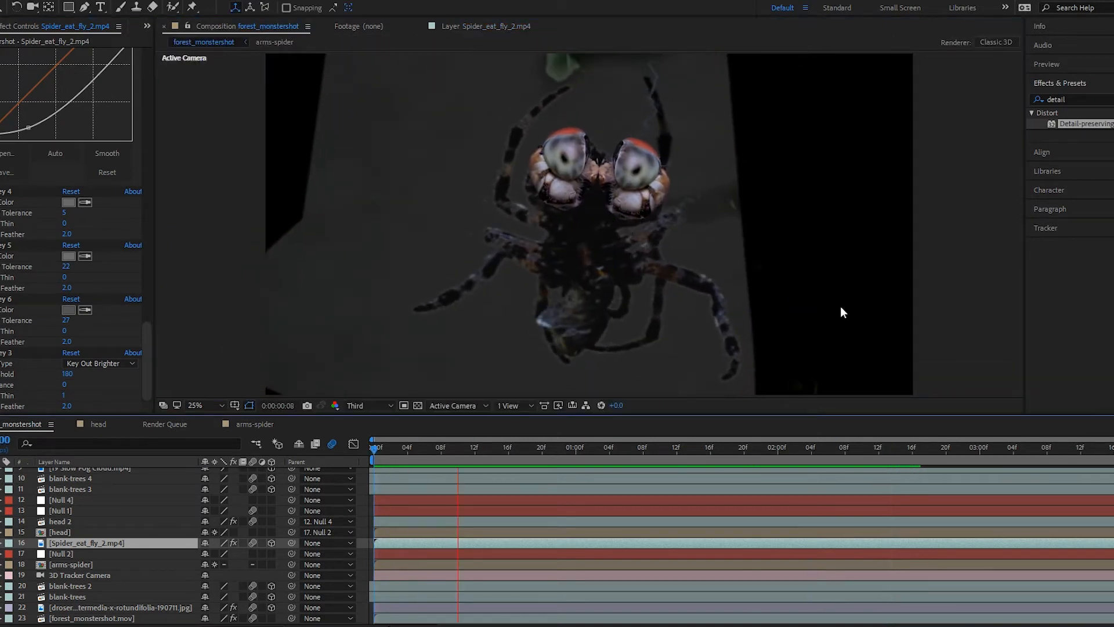
pyautogui.press('space')
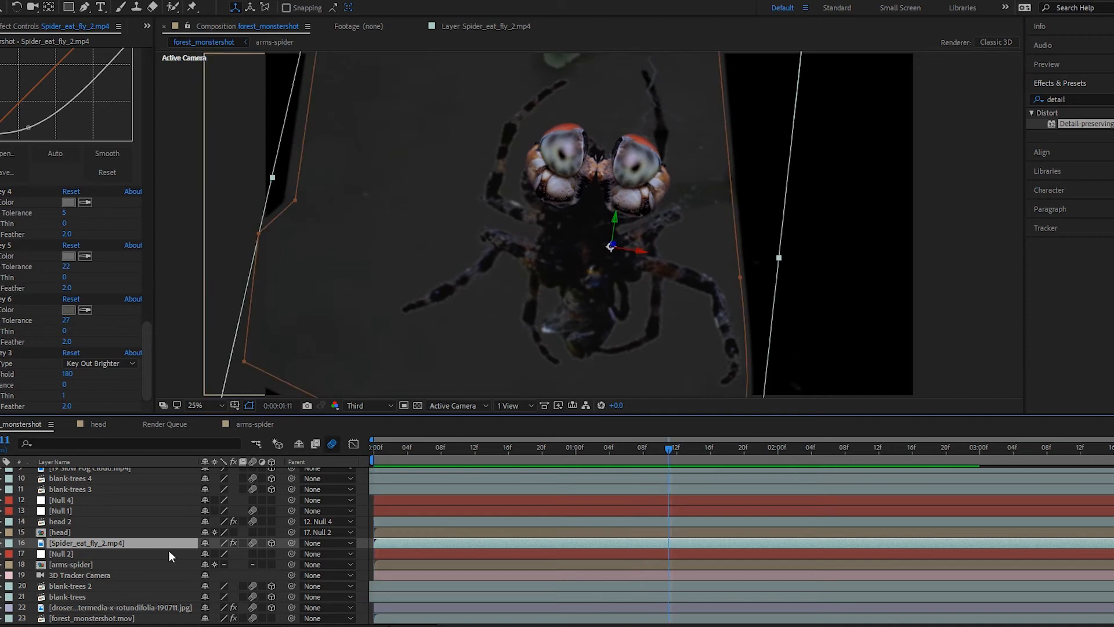
# - Inspect the head layer's curve adjustment and preview the full composite with fog, trees and the foreground figure
pyautogui.click(100, 531)
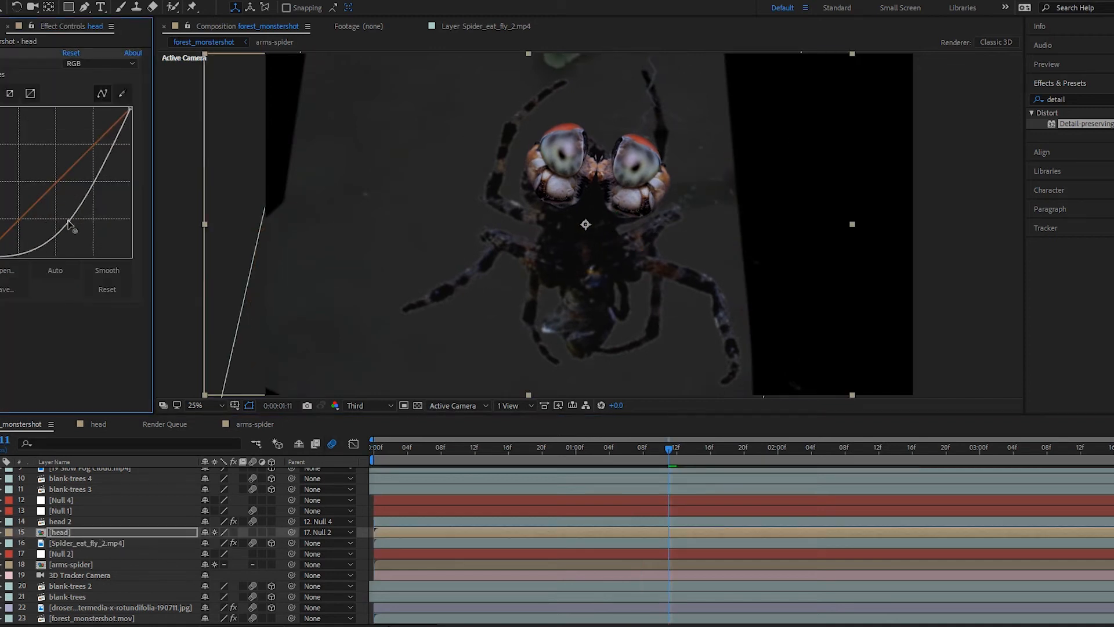
pyautogui.moveTo(68, 223); pyautogui.dragTo(73, 225)
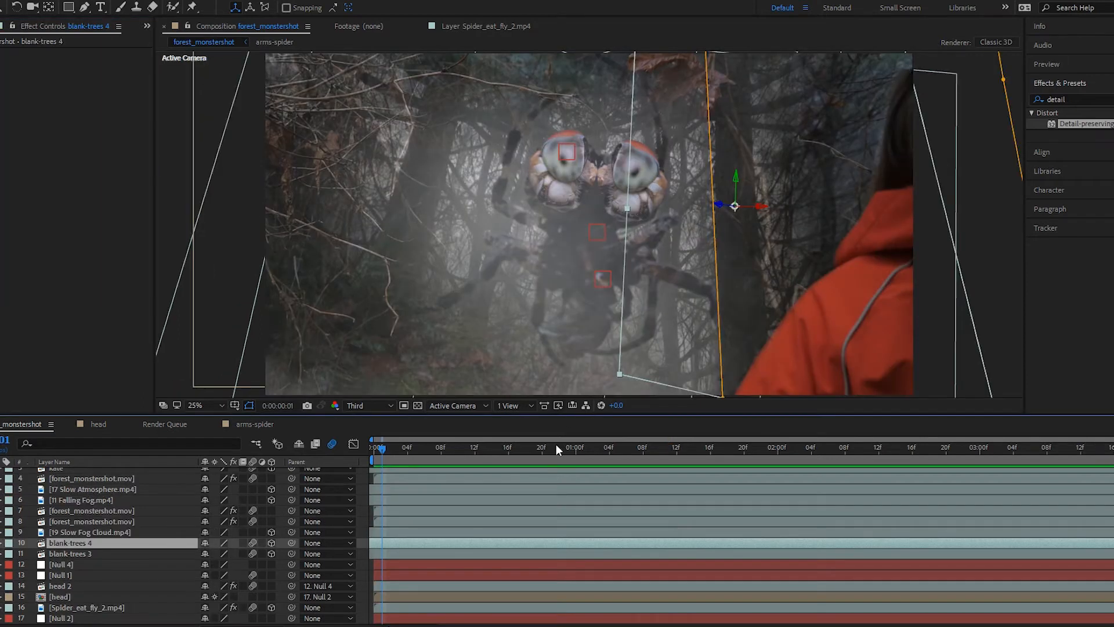
pyautogui.press('space')
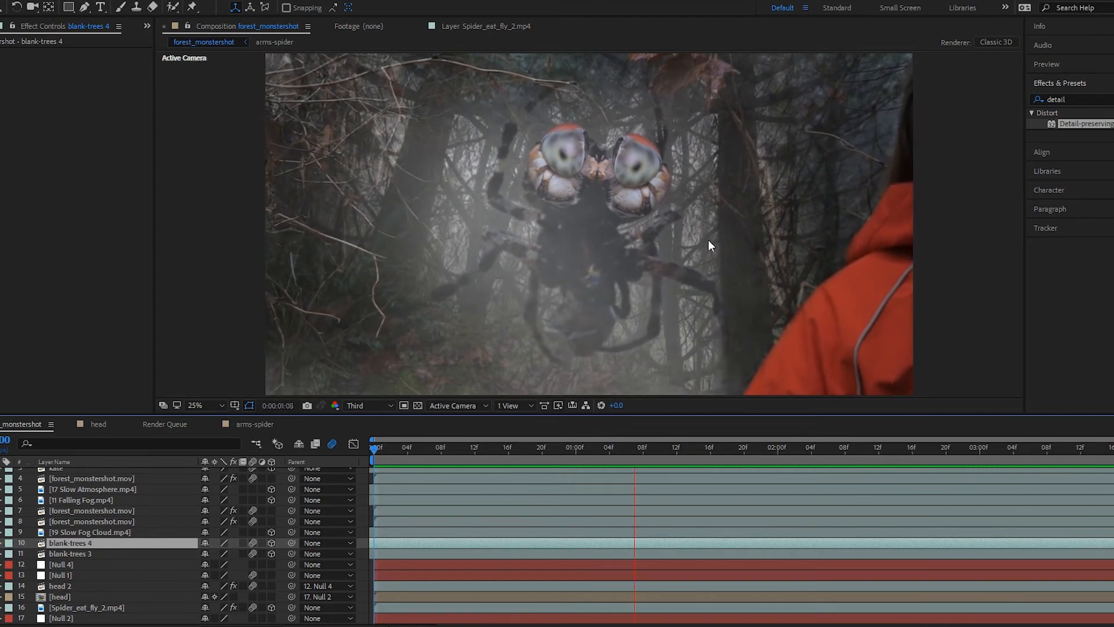
pyautogui.press('space')
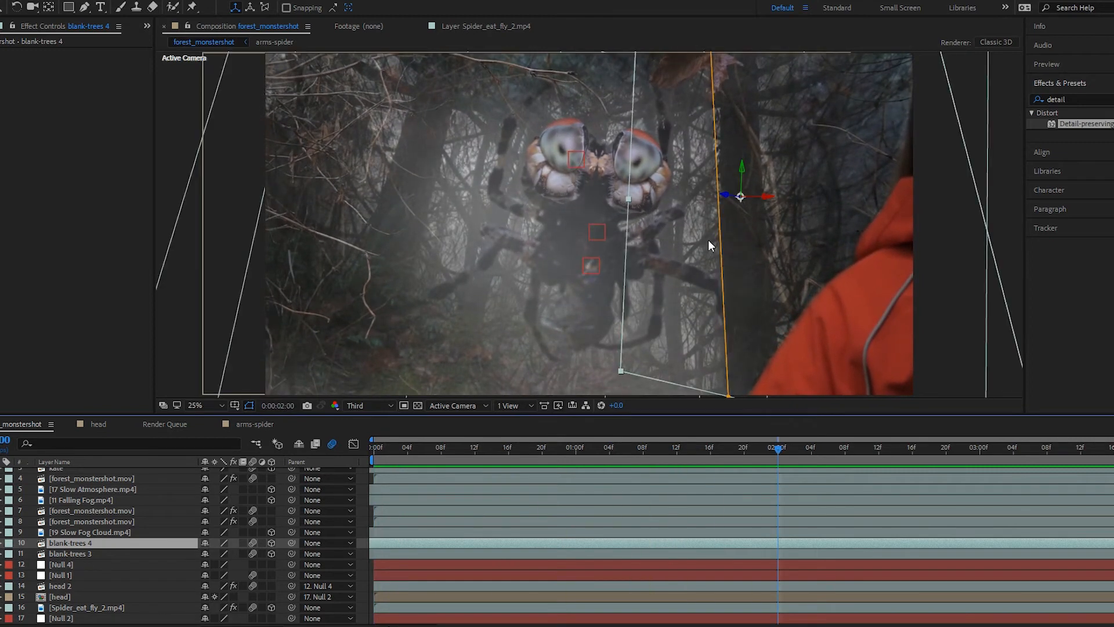
# - Open the blank-trees 2 layer in its own viewer and return to the first frame
pyautogui.scroll(1, 117, 555)
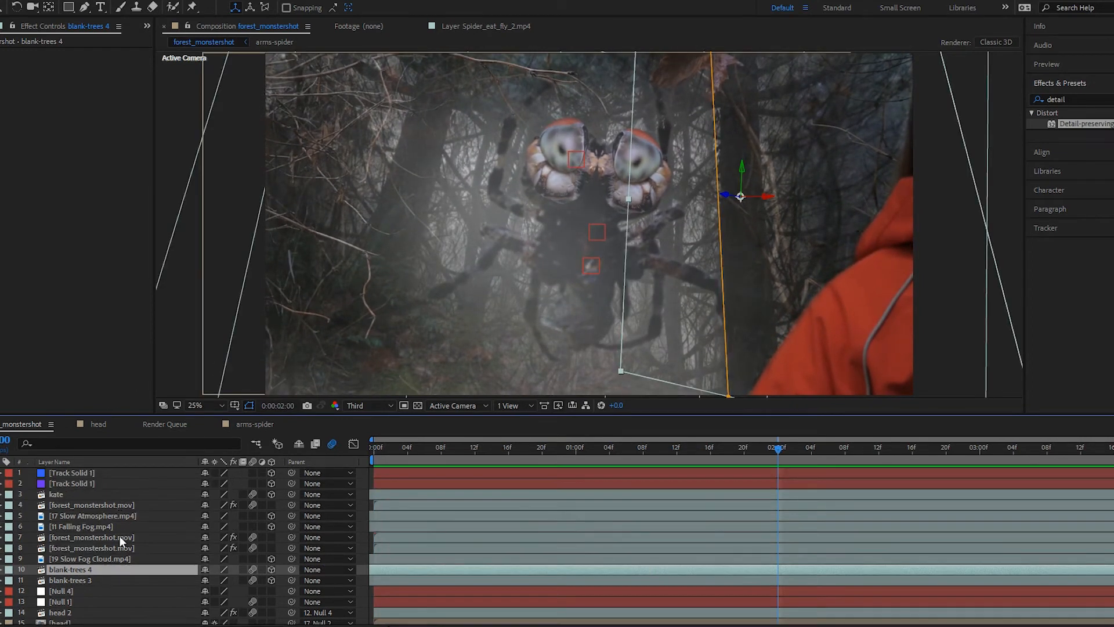
pyautogui.scroll(-3, 124, 541)
pyautogui.click(106, 620)
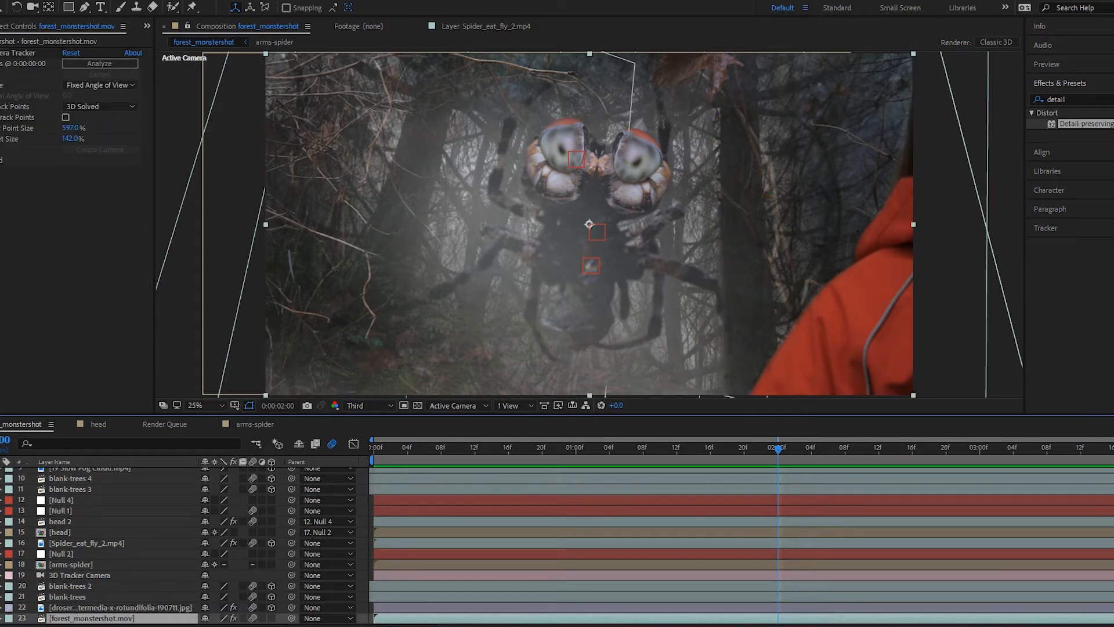
pyautogui.click(0, 596)
pyautogui.doubleClick(83, 586)
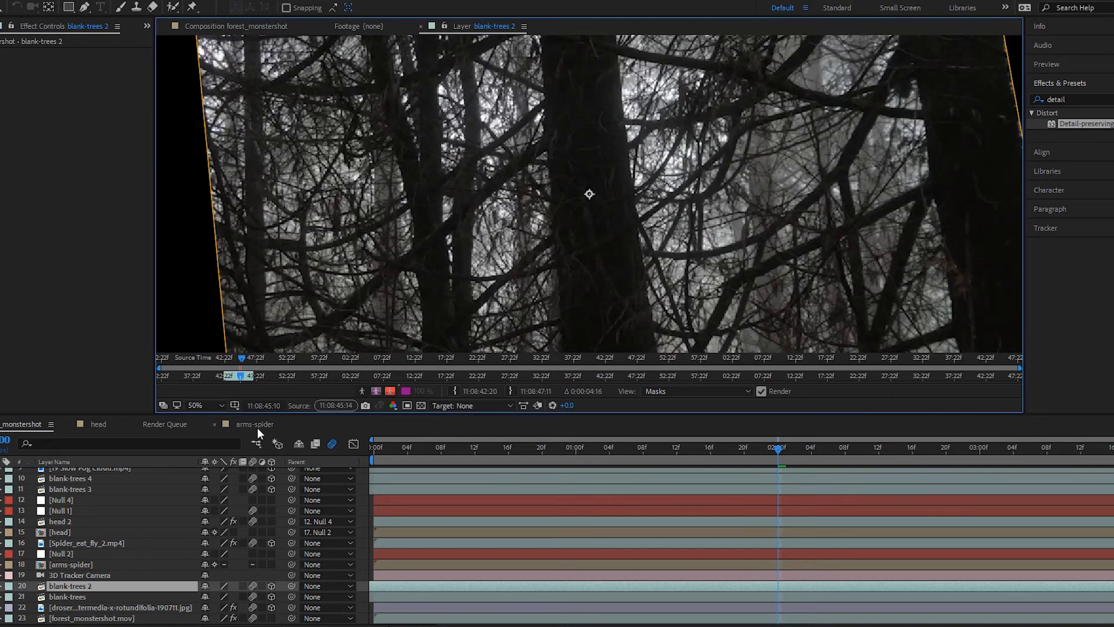
pyautogui.moveTo(775, 450); pyautogui.dragTo(373, 450)
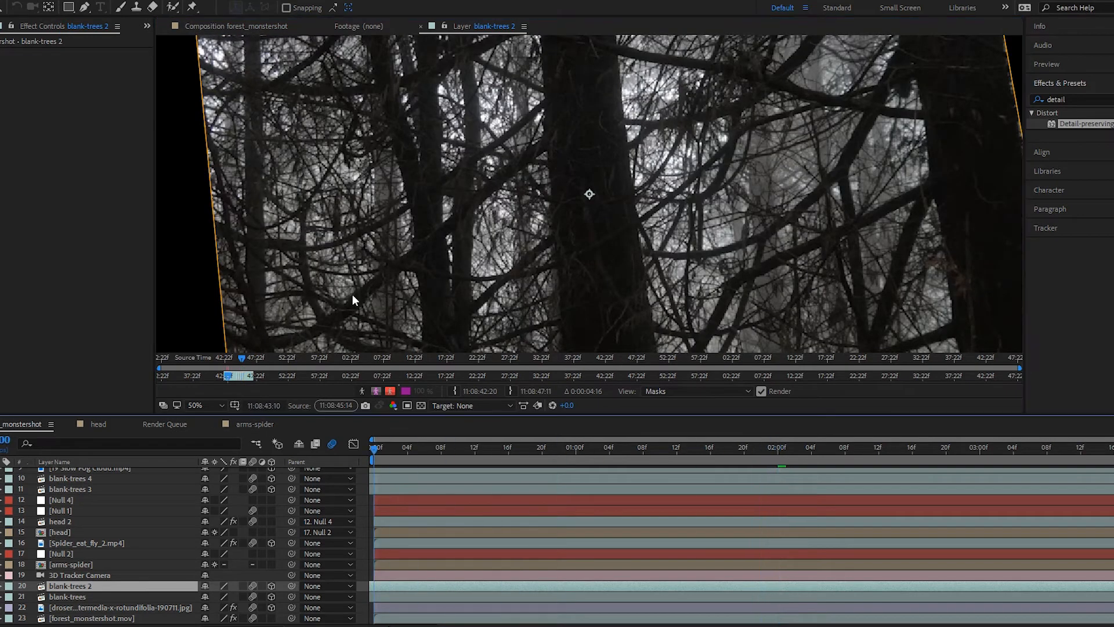
# - Set the mode of Mask 1 on blank-trees 2 to None and preview the unmasked tree footage
pyautogui.scroll(-2, 318, 193)
pyautogui.scroll(-1, 554, 170)
pyautogui.scroll(1, 555, 170)
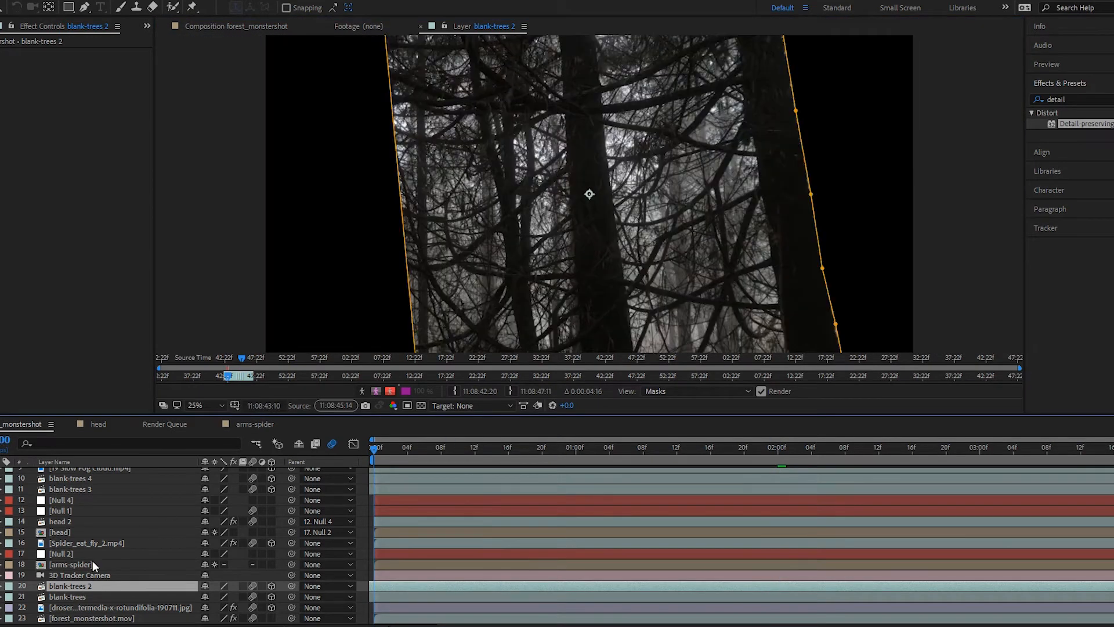
pyautogui.click(2, 586)
pyautogui.scroll(-1, 645, 195)
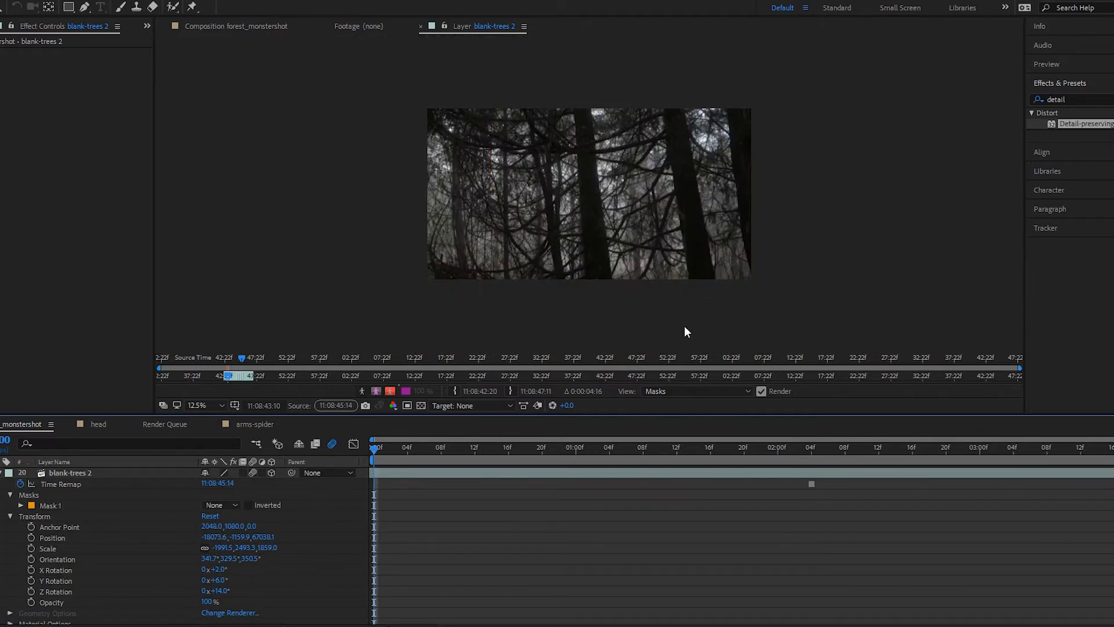
pyautogui.press('space')
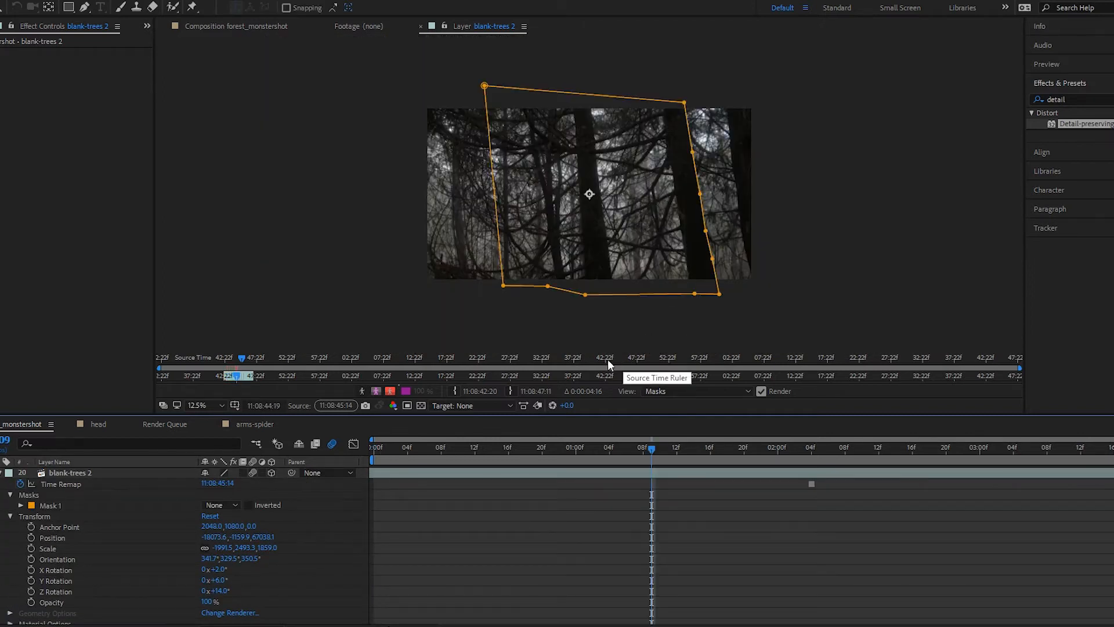
pyautogui.scroll(1, 92, 490)
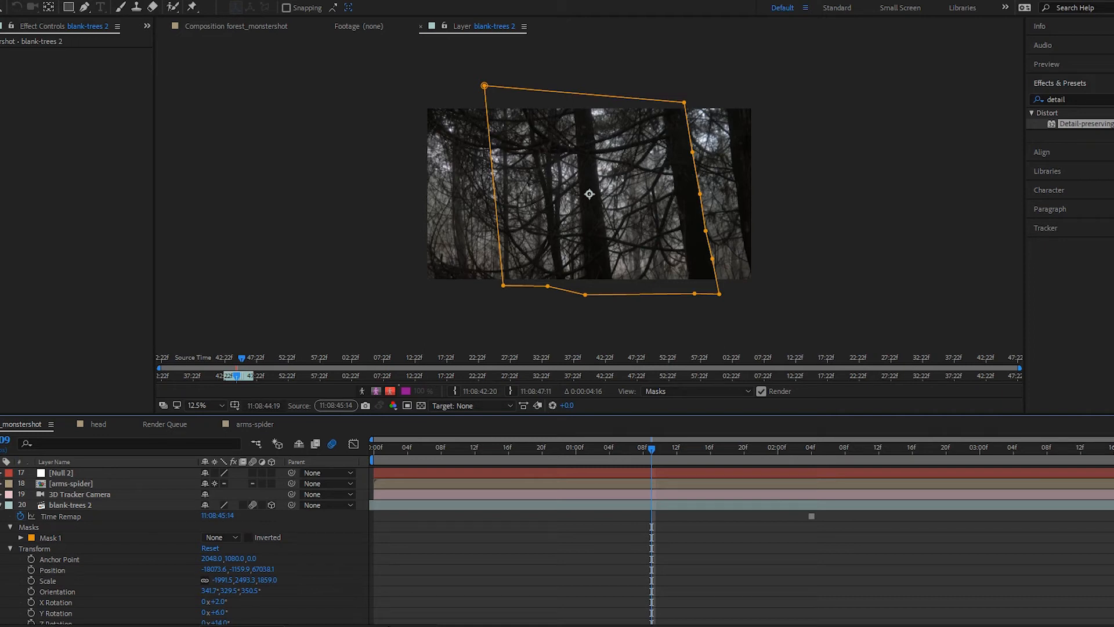
pyautogui.click(87, 506)
pyautogui.click(7, 506)
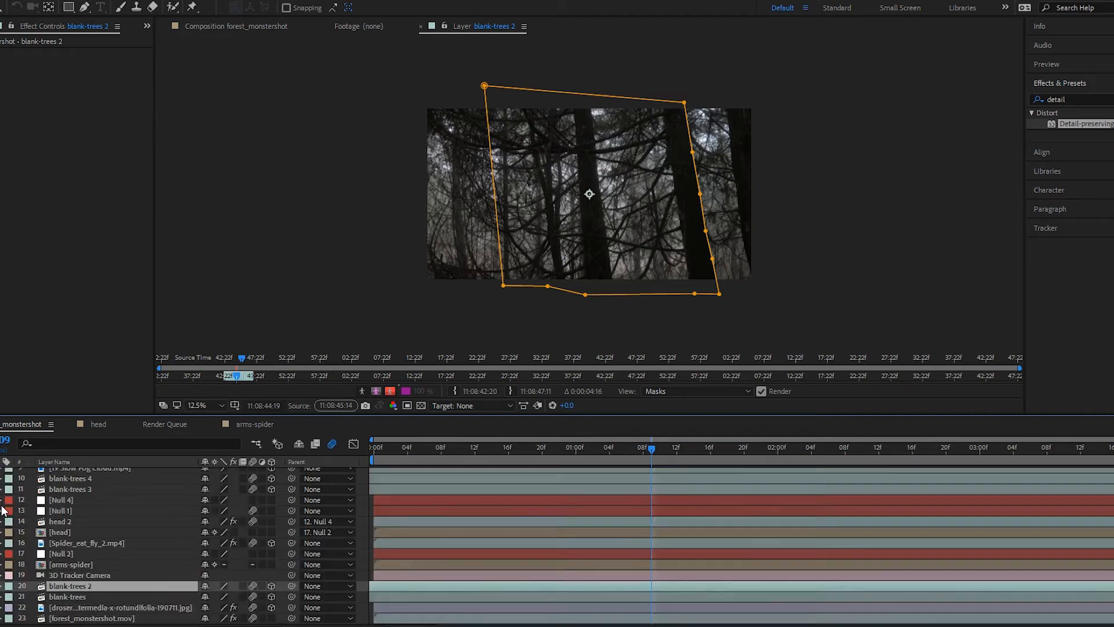
# - Review the forest_monstershot layer stack and preview the bottom forest_monstershot.mov footage on its own
pyautogui.scroll(3, 154, 504)
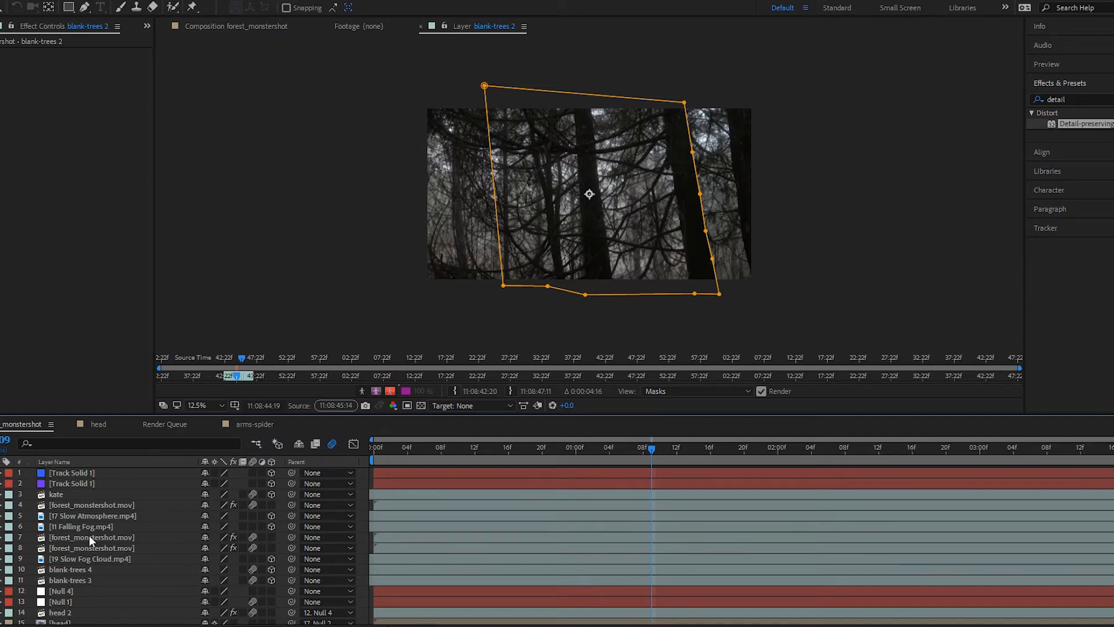
pyautogui.scroll(-2, 129, 505)
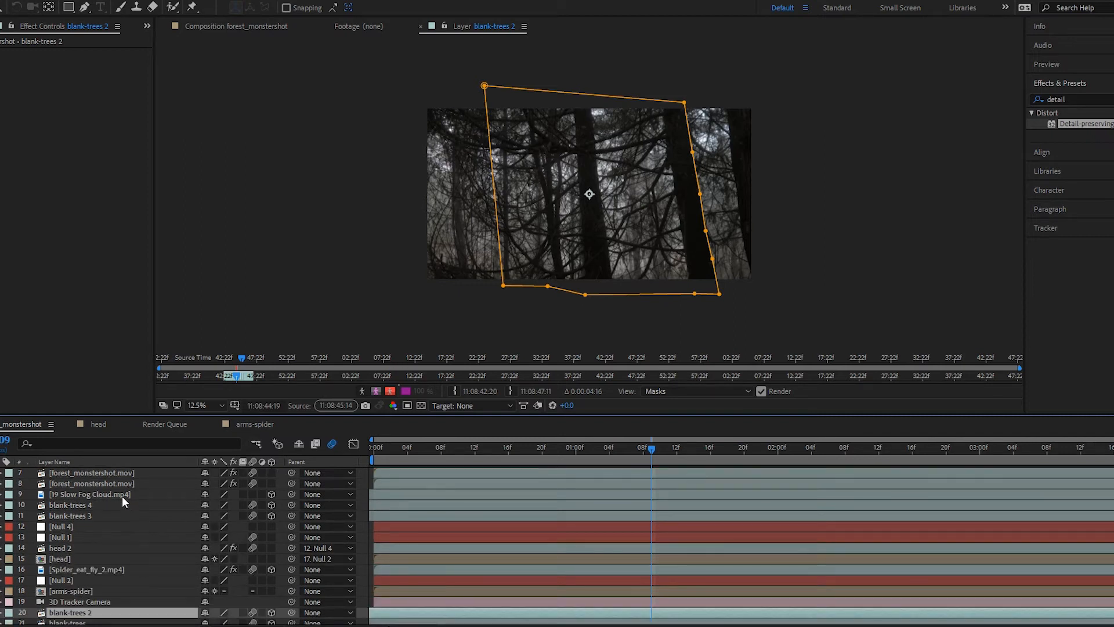
pyautogui.scroll(-1, 122, 496)
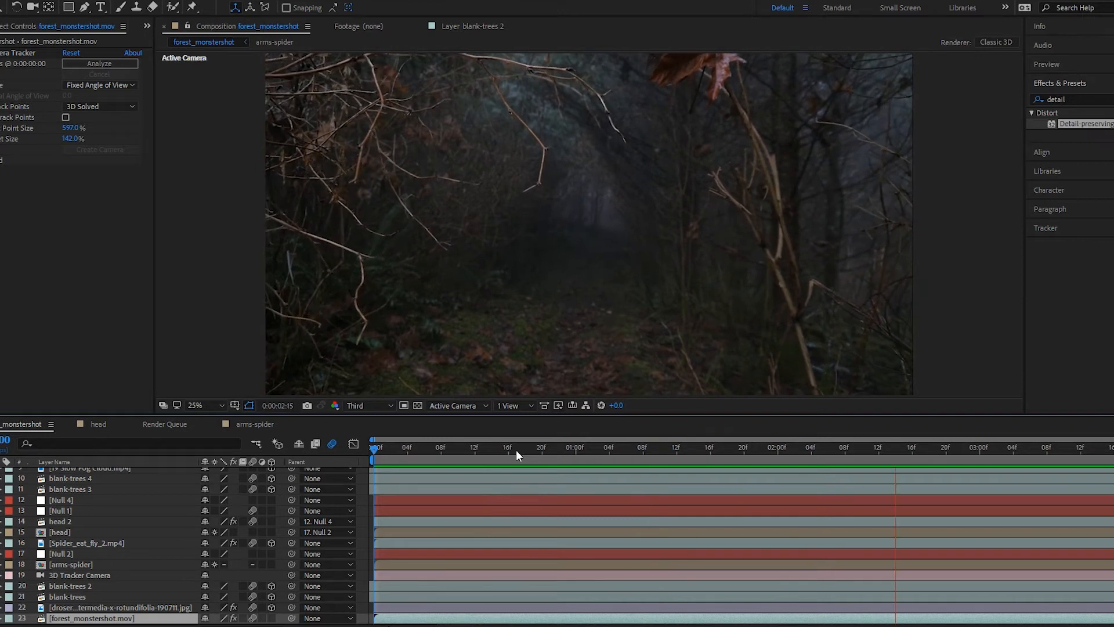
pyautogui.press('space')
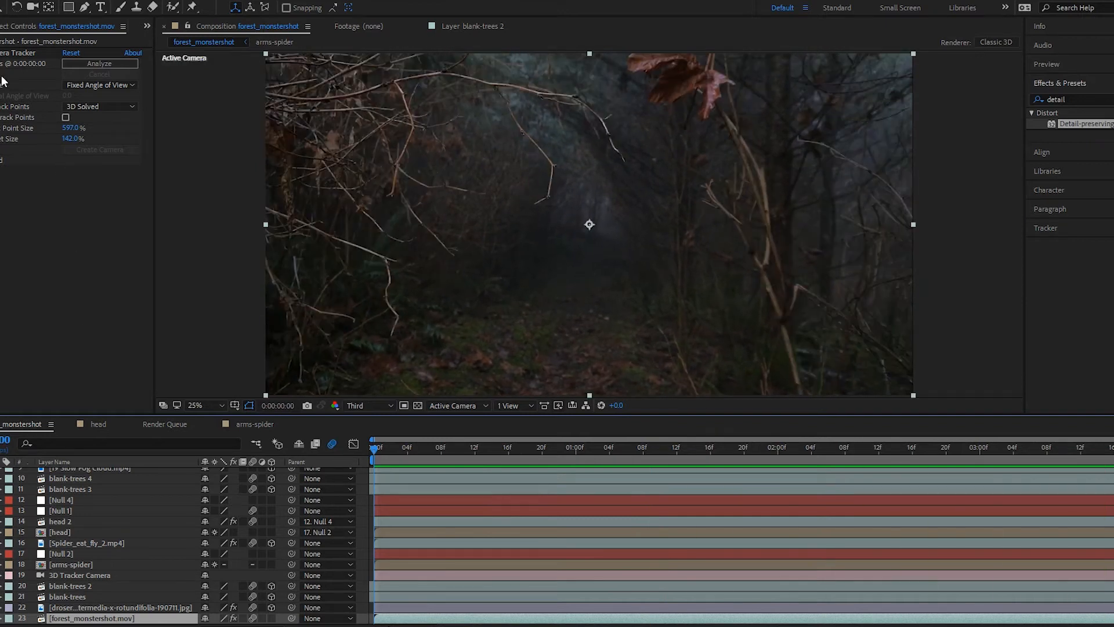
# - Display the 3D Camera Tracker points on forest_monstershot.mov and move to frame 0:00:00:03
pyautogui.click(17, 53)
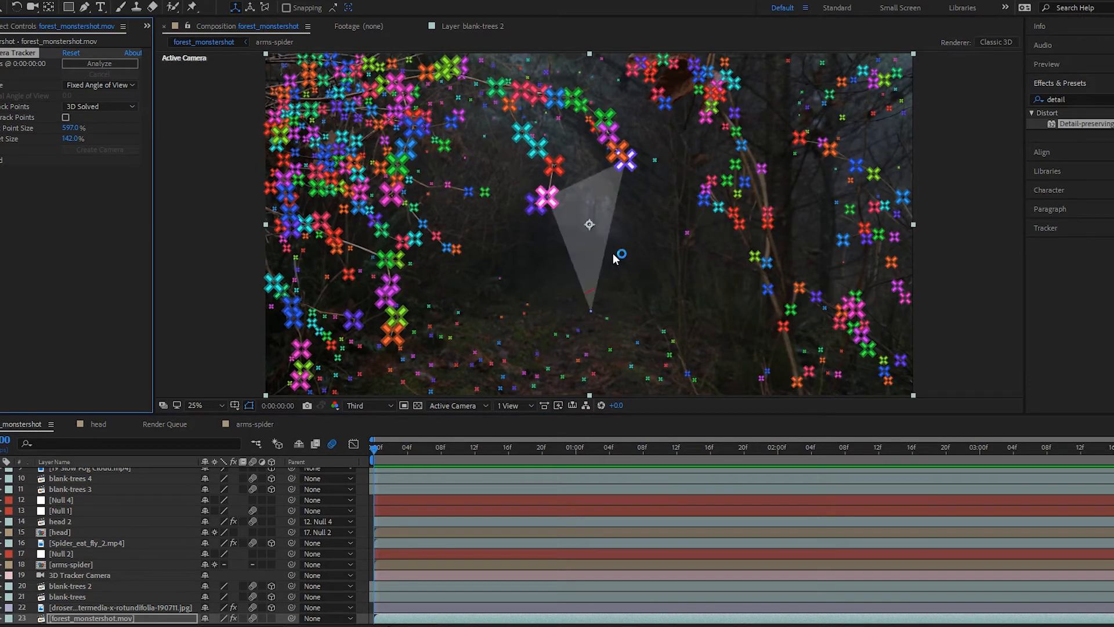
pyautogui.press('pagedown')
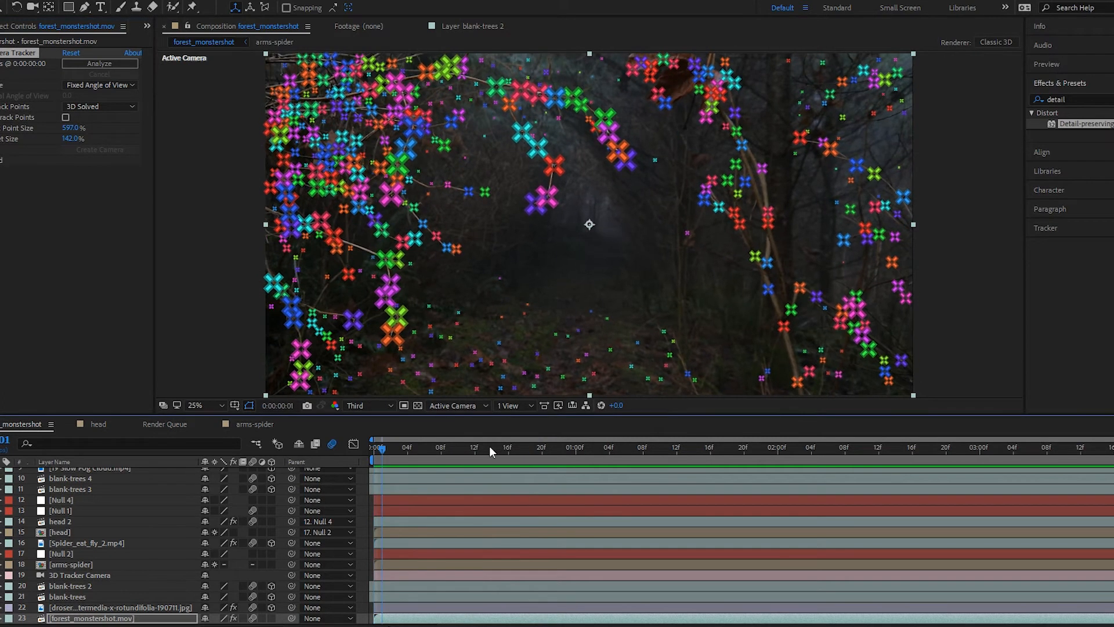
pyautogui.moveTo(490, 446); pyautogui.dragTo(399, 446)
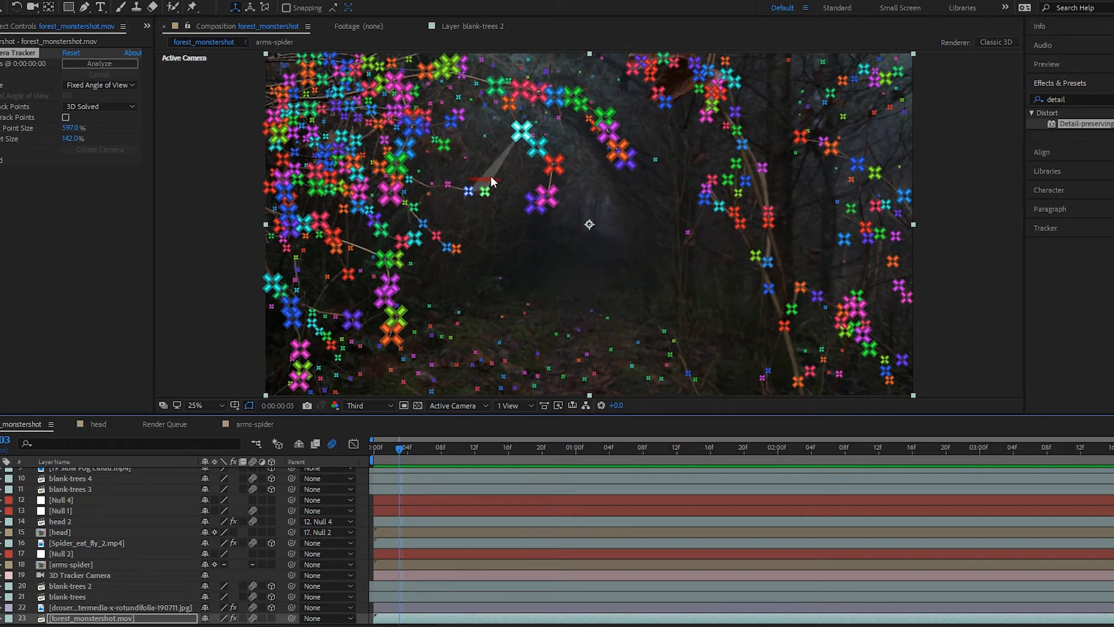
# - Select the track points along the tip of the thin hanging branch and create a solid from them
pyautogui.click(454, 217)
pyautogui.click(444, 255)
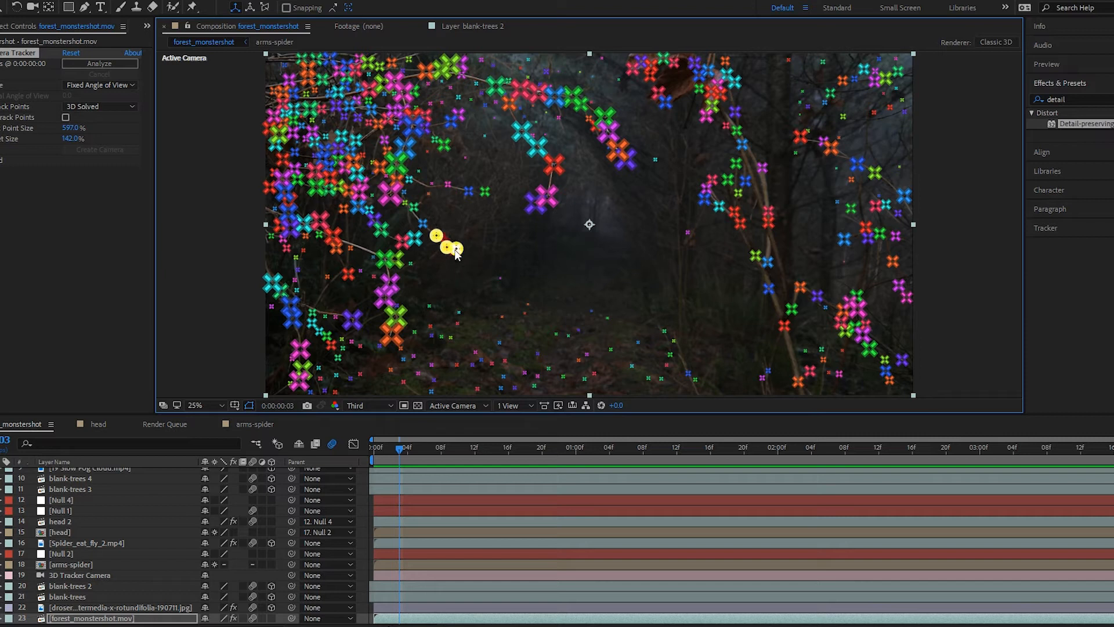
pyautogui.rightClick(452, 249)
pyautogui.click(468, 226)
pyautogui.click(467, 222)
pyautogui.moveTo(432, 217)
pyautogui.mouseDown()
pyautogui.moveTo(465, 263)
pyautogui.moveTo(465, 221)
pyautogui.moveTo(455, 215)
pyautogui.moveTo(462, 258)
pyautogui.mouseUp()
pyautogui.rightClick(456, 248)
pyautogui.click(454, 221)
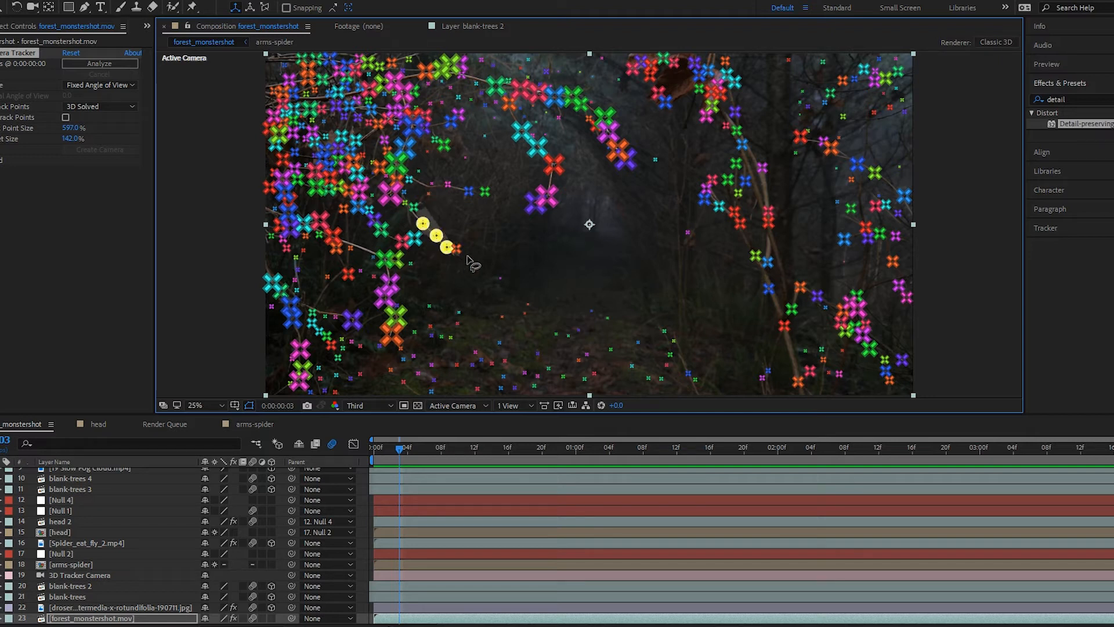
pyautogui.rightClick(450, 249)
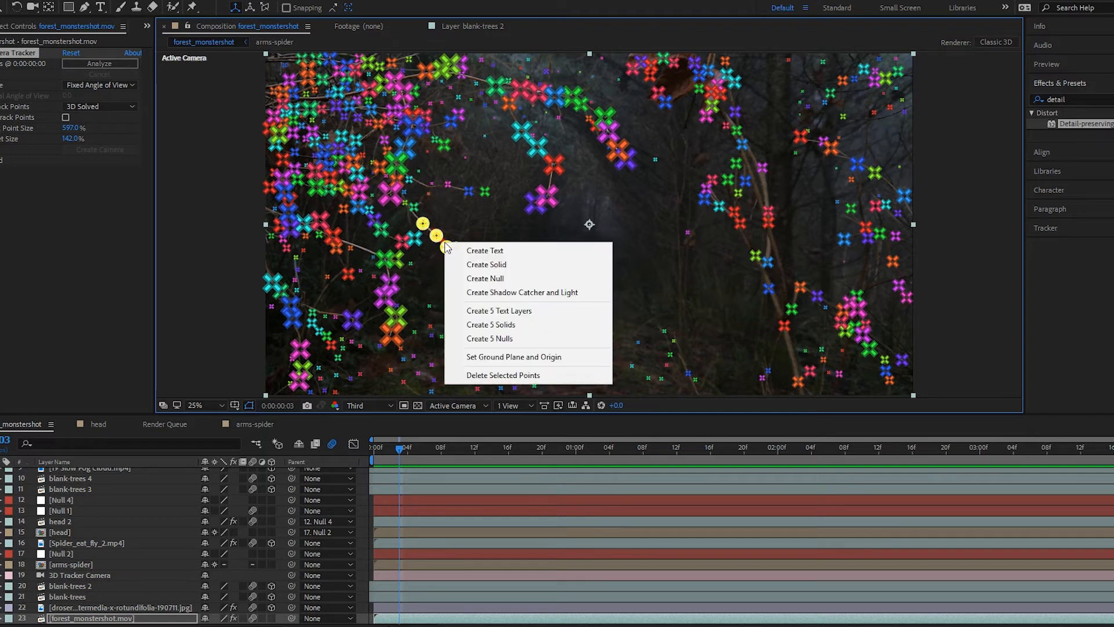
pyautogui.click(493, 260)
# - Preview the new track solid over the forest footage from the first frame to check how it follows the branch
pyautogui.click(485, 504)
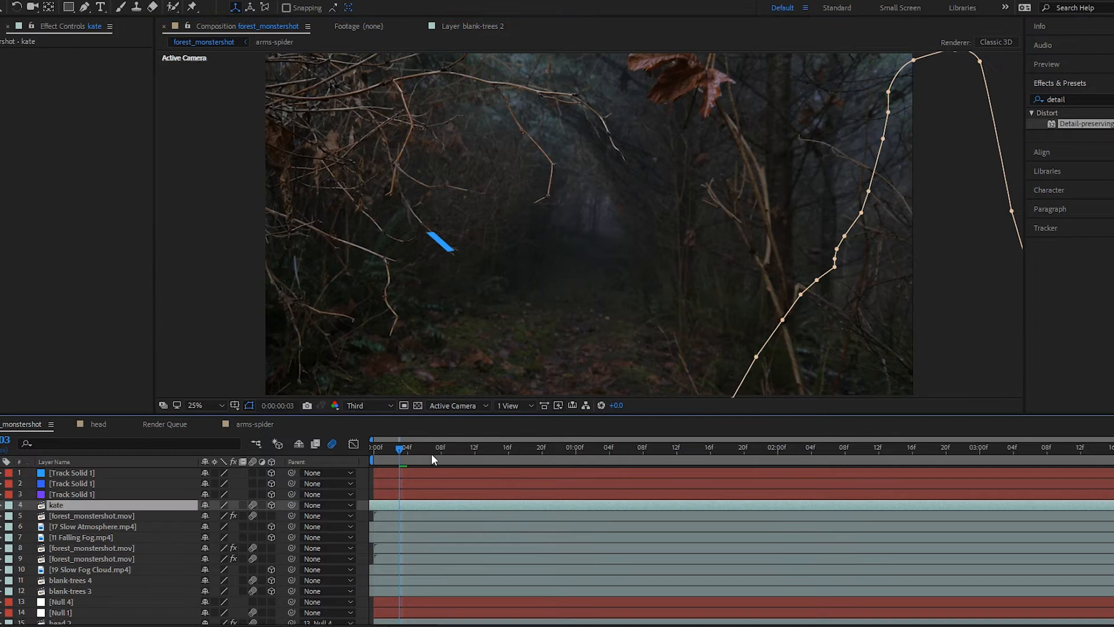
pyautogui.moveTo(430, 454); pyautogui.dragTo(354, 449)
pyautogui.press('space')
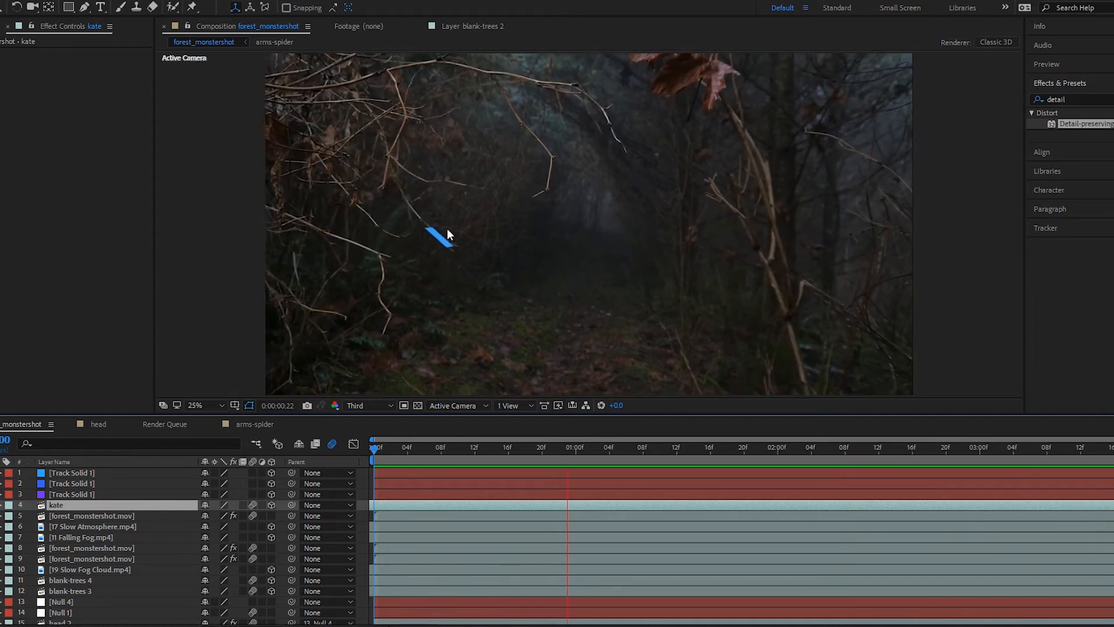
# - Set the Y Rotation of the topmost Track Solid 1 layer to 95°
pyautogui.click(58, 472)
pyautogui.click(1, 473)
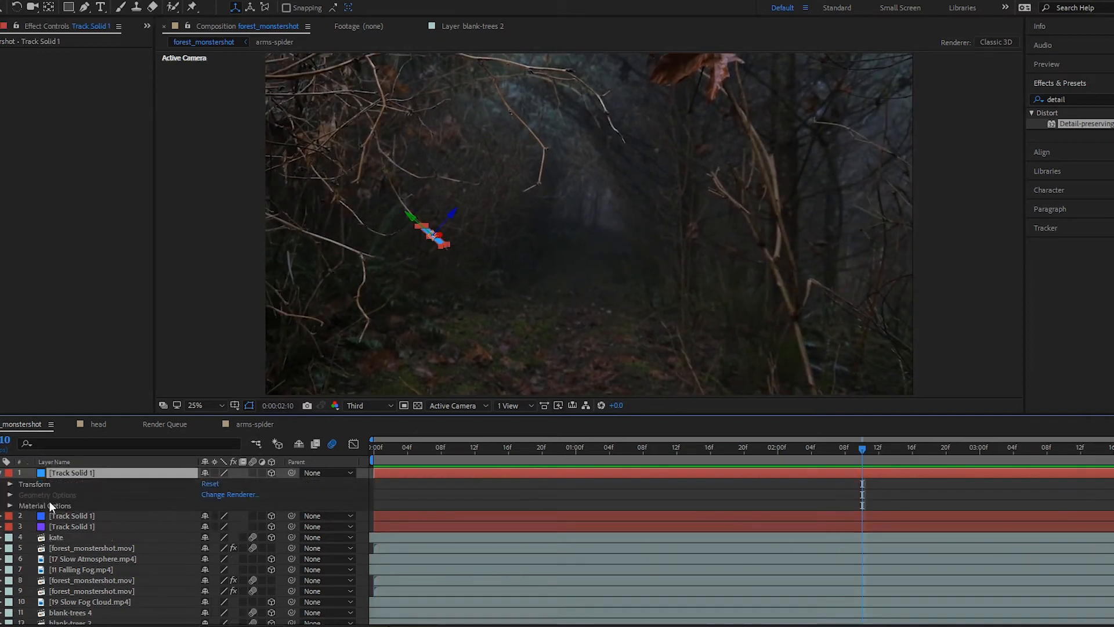
pyautogui.click(11, 484)
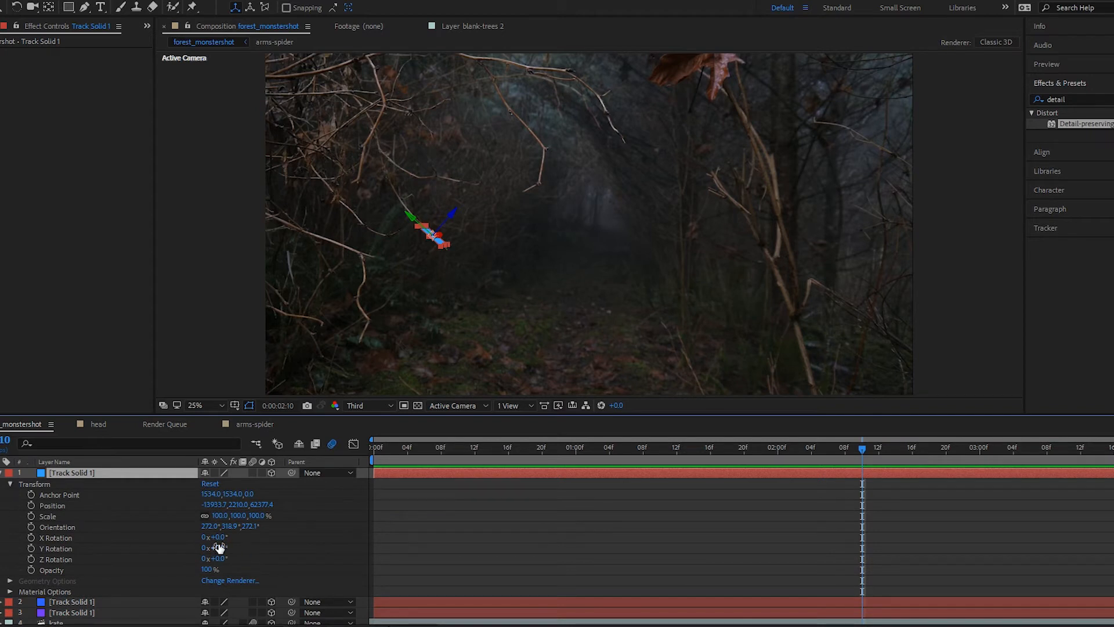
pyautogui.moveTo(216, 547); pyautogui.dragTo(276, 540)
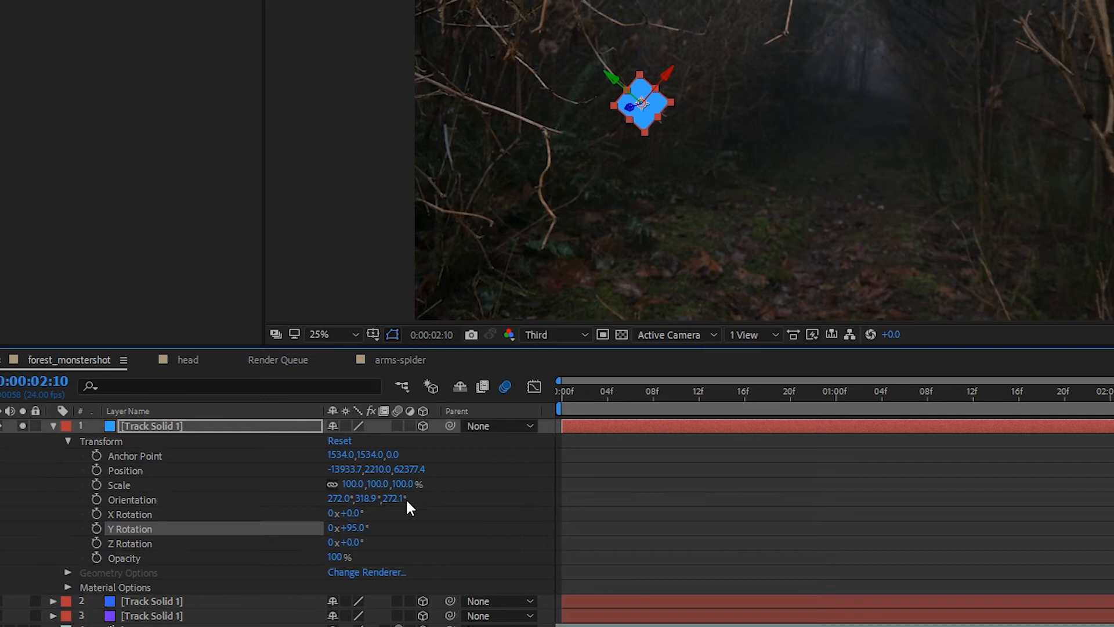
# - Scale the topmost Track Solid 1 layer to 439%, reposition it over the middle of the forest path, and preview its tracking
pyautogui.moveTo(404, 483); pyautogui.dragTo(465, 455)
pyautogui.moveTo(660, 141); pyautogui.dragTo(816, 77)
pyautogui.moveTo(407, 483)
pyautogui.mouseDown()
pyautogui.moveTo(431, 476)
pyautogui.moveTo(397, 473)
pyautogui.mouseUp()
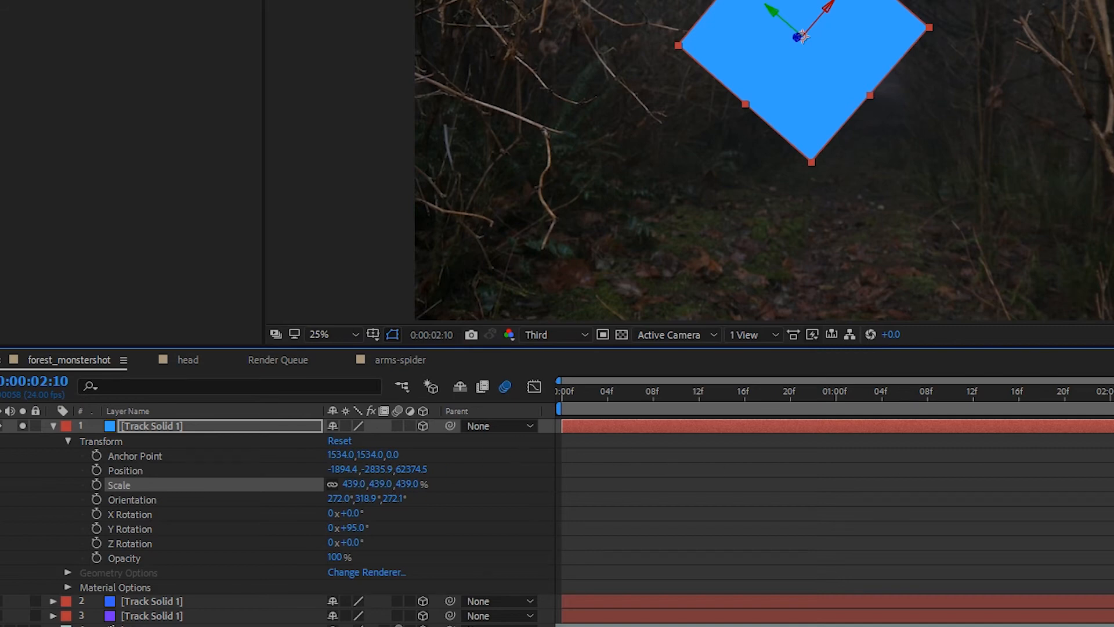
pyautogui.press('space')
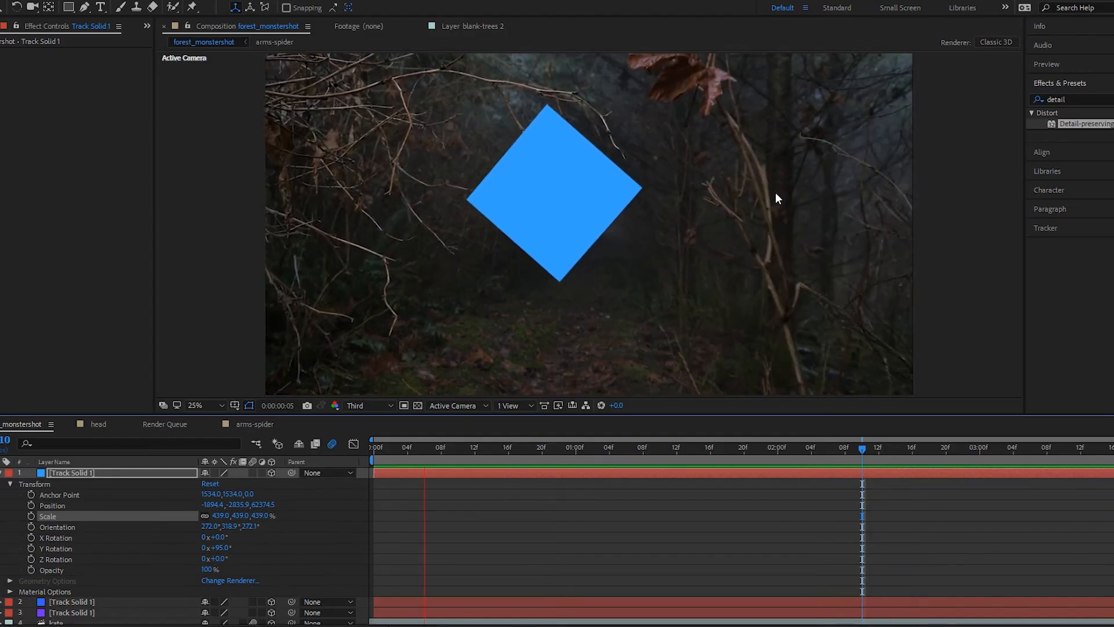
pyautogui.press('space')
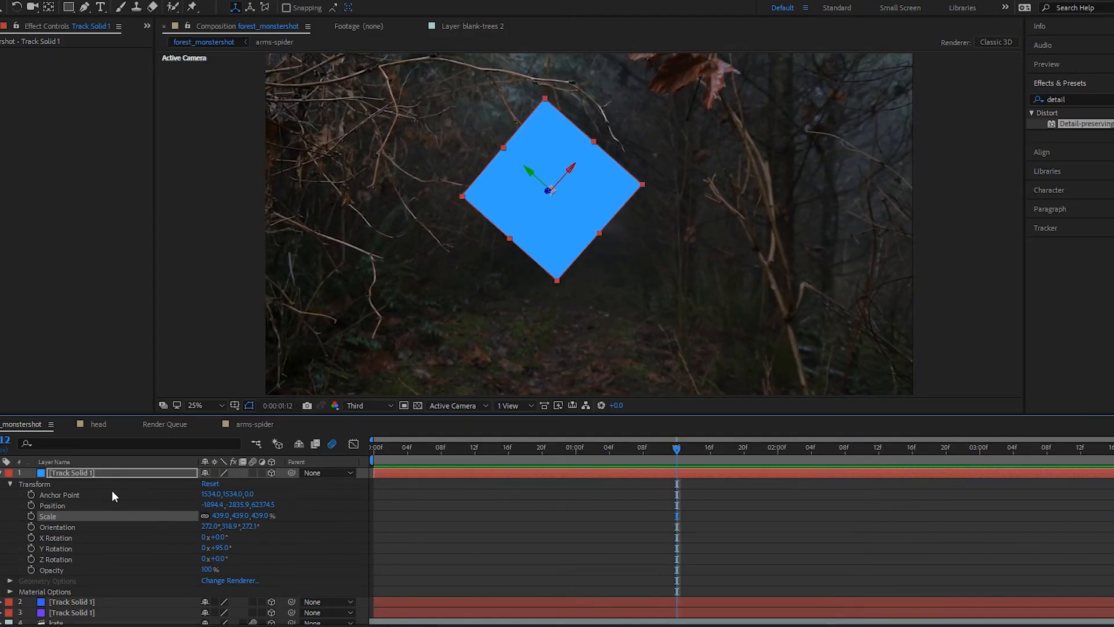
# - Hide the topmost Track Solid 1 layer from the shot and collapse its properties
pyautogui.click(71, 487)
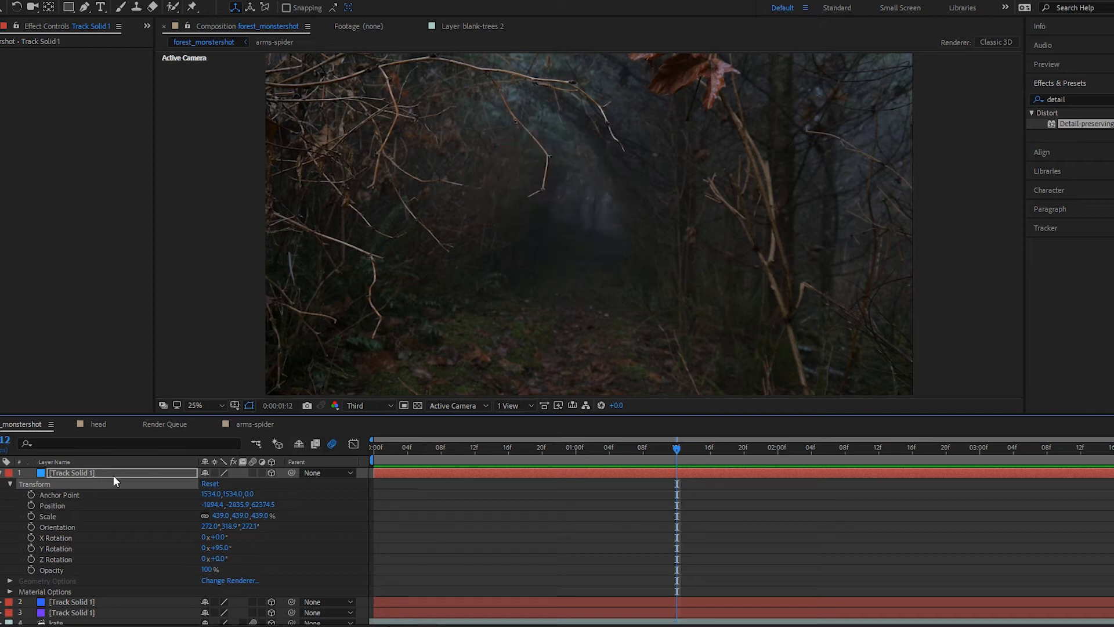
pyautogui.scroll(-3, 109, 493)
pyautogui.scroll(3, 108, 546)
pyautogui.click(2, 473)
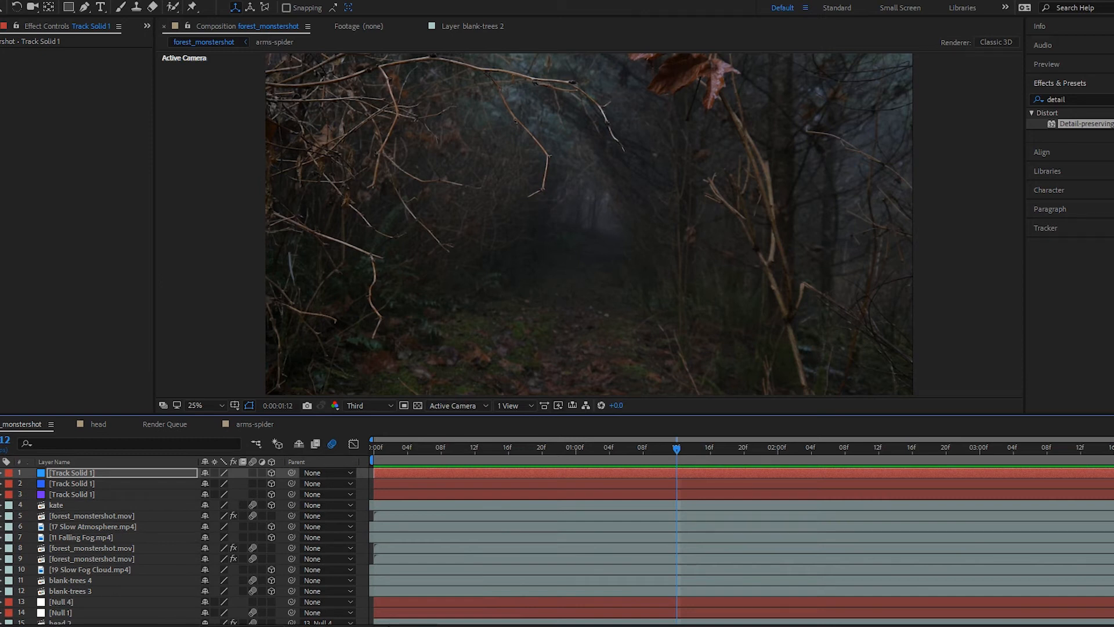
pyautogui.click(0, 473)
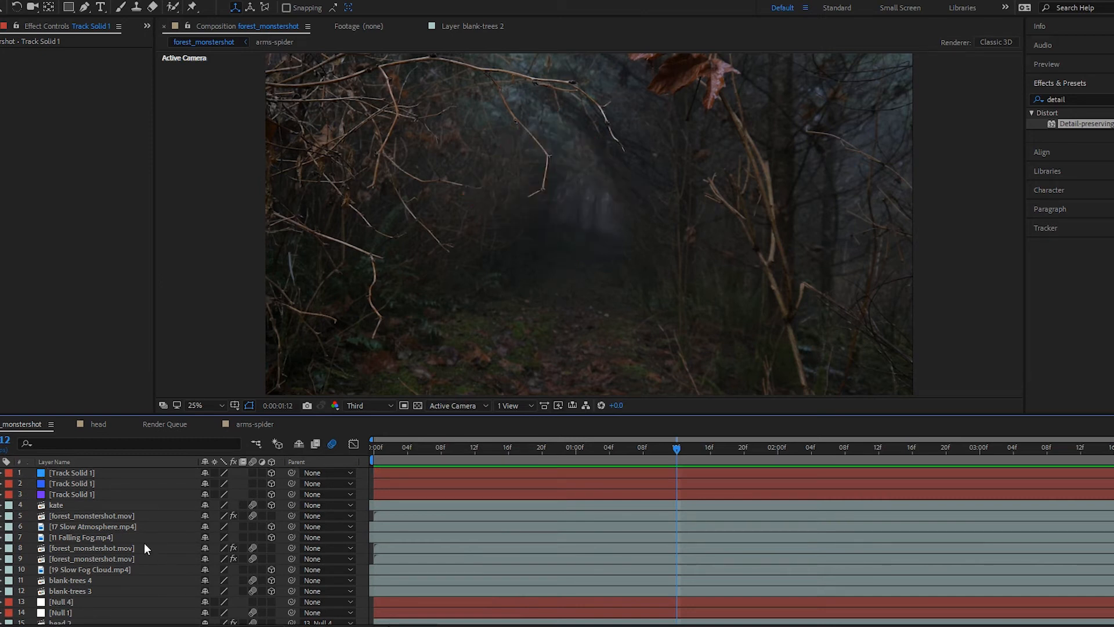
# - Inspect the Transform properties of the Spider_eat_fly_2.mp4 layer and return to the first frame
pyautogui.scroll(-2, 144, 542)
pyautogui.click(126, 527)
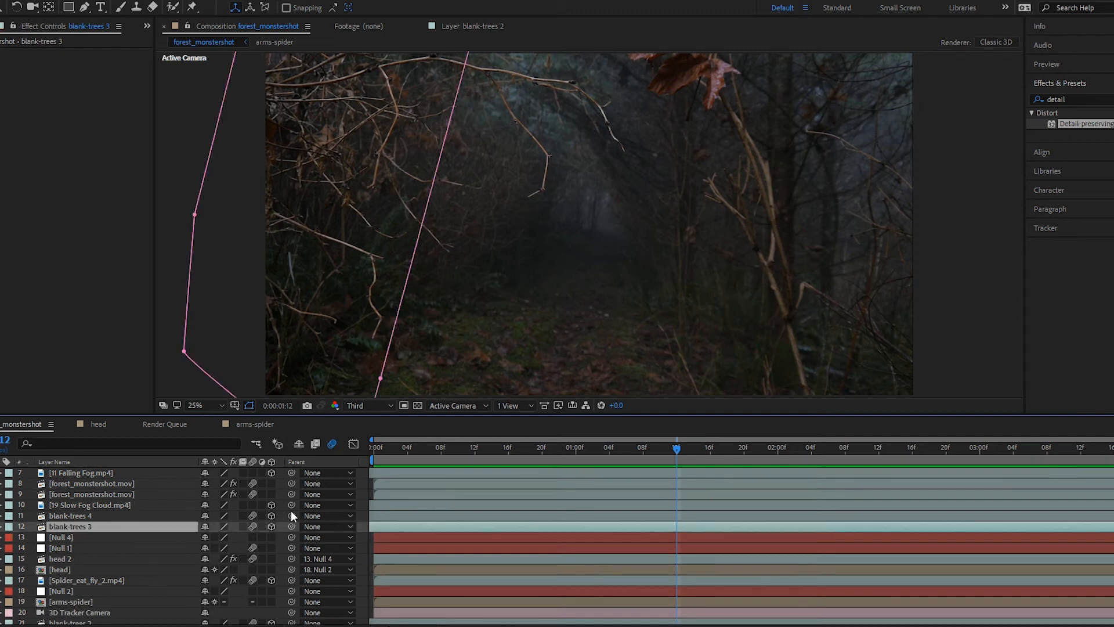
pyautogui.scroll(-2, 165, 534)
pyautogui.click(121, 540)
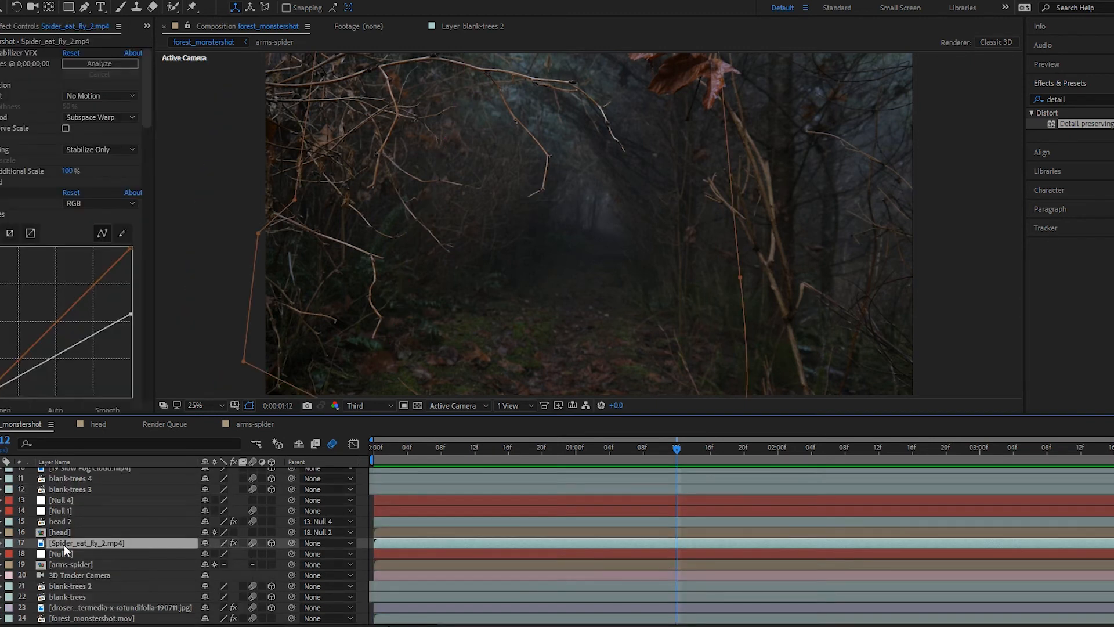
pyautogui.click(4, 543)
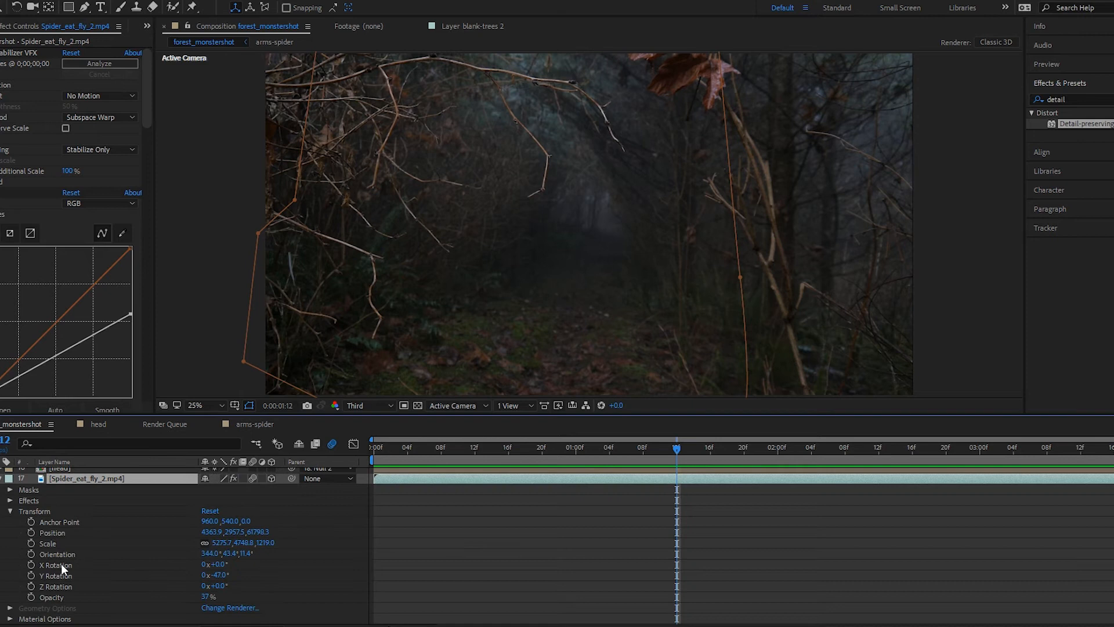
pyautogui.click(62, 512)
pyautogui.press('Home')
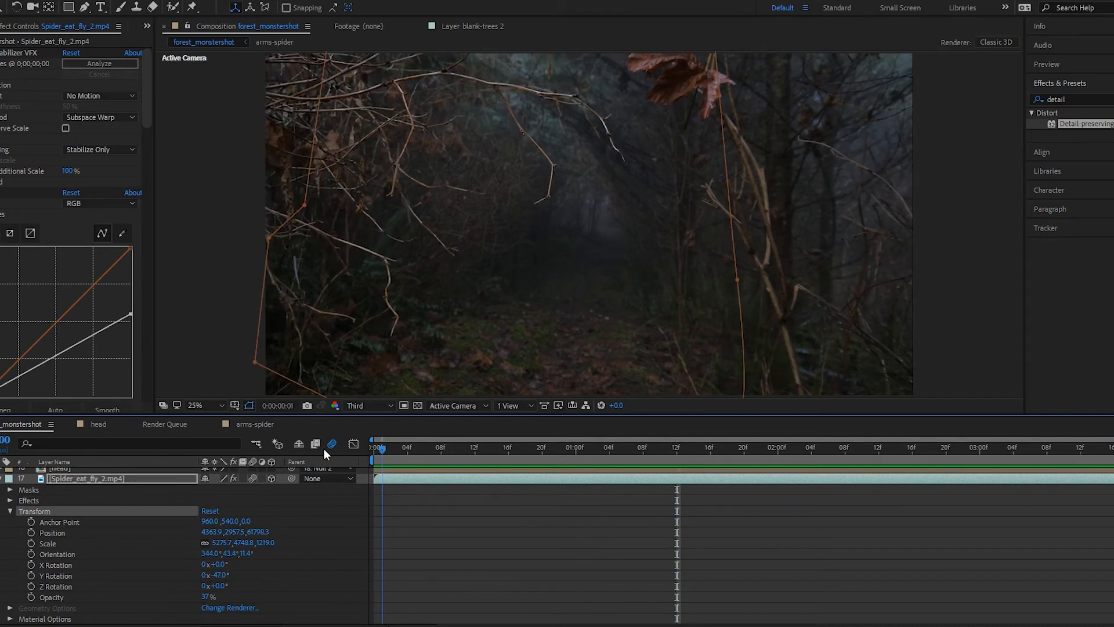
# - Show all layers of the monster composite together instead of the isolated forest footage
pyautogui.scroll(6, 1, 490)
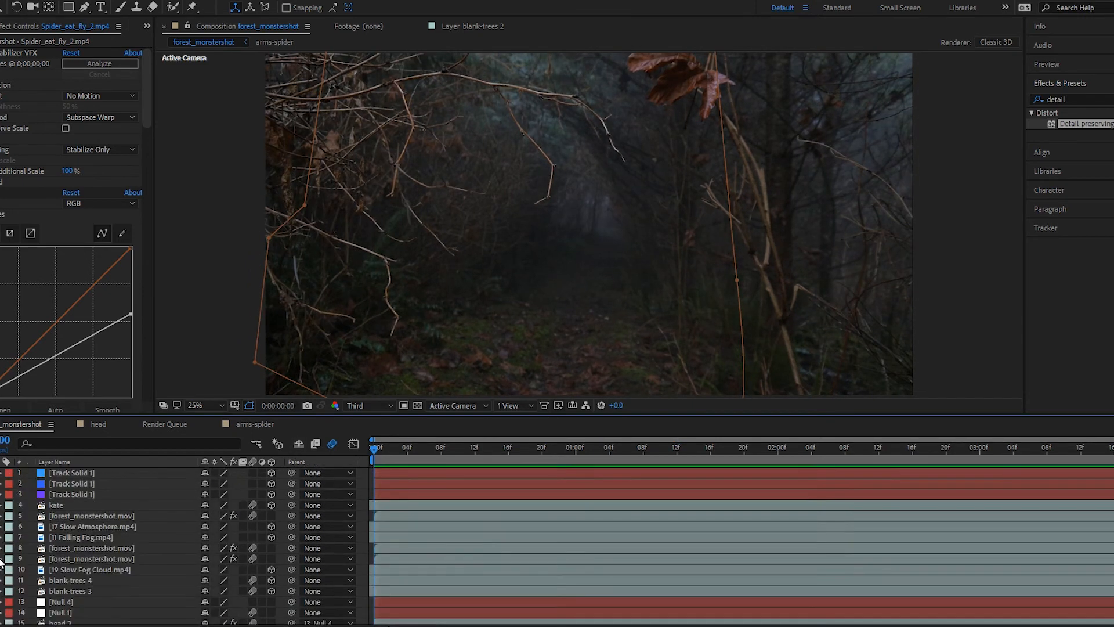
pyautogui.scroll(-8, 1, 491)
pyautogui.scroll(3, 1, 490)
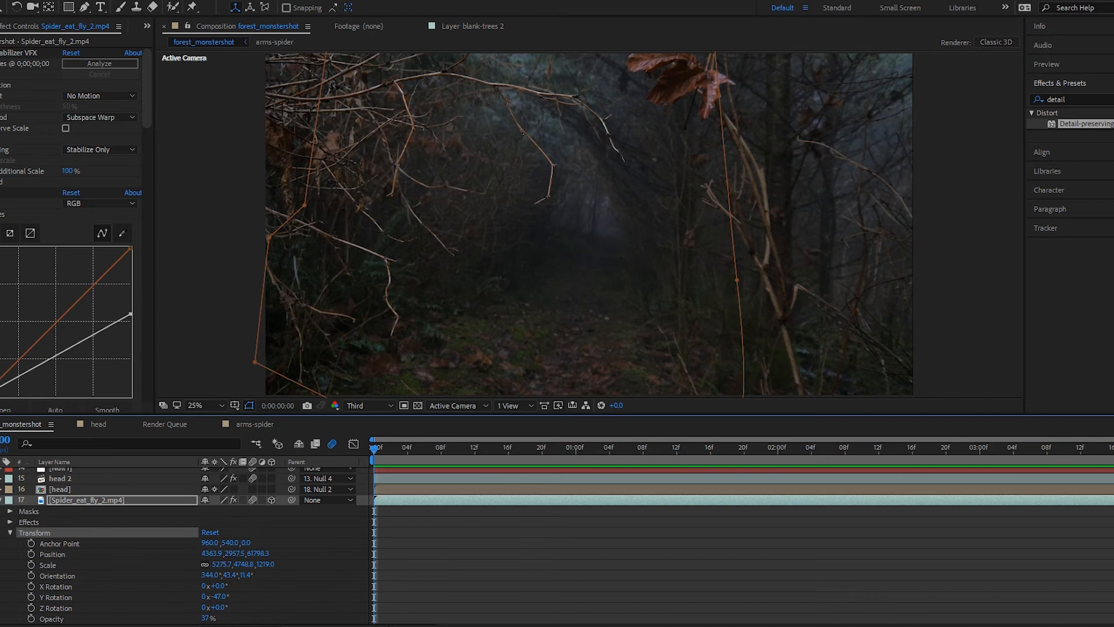
pyautogui.click(1, 499)
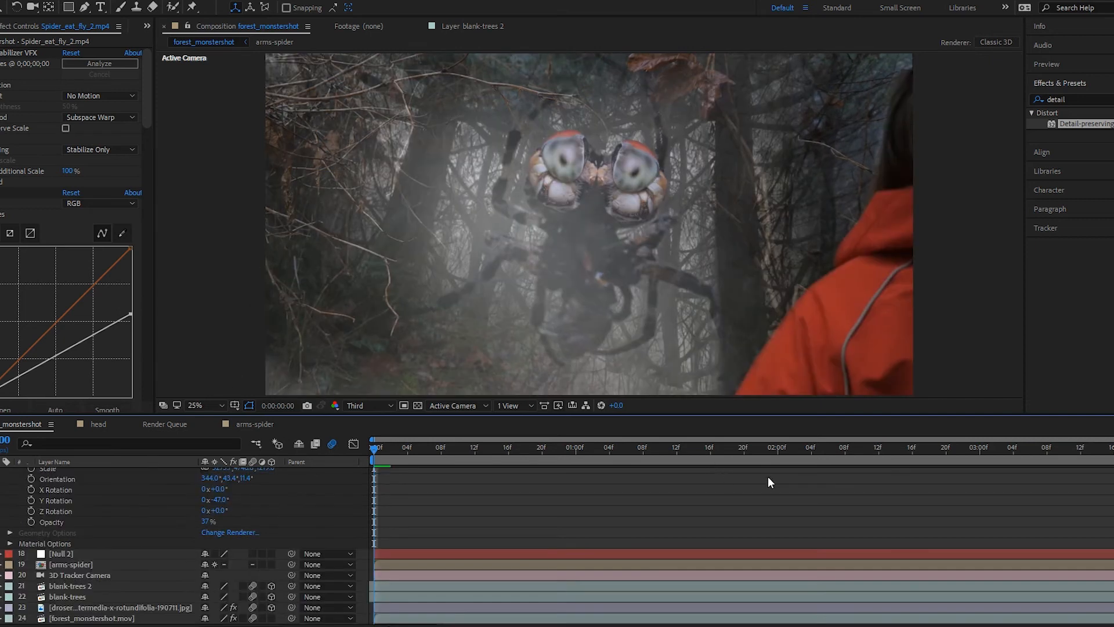
# - Preview the full composite repeatedly from the first frame and select the kate layer with the red-jacketed figure
pyautogui.press('space')
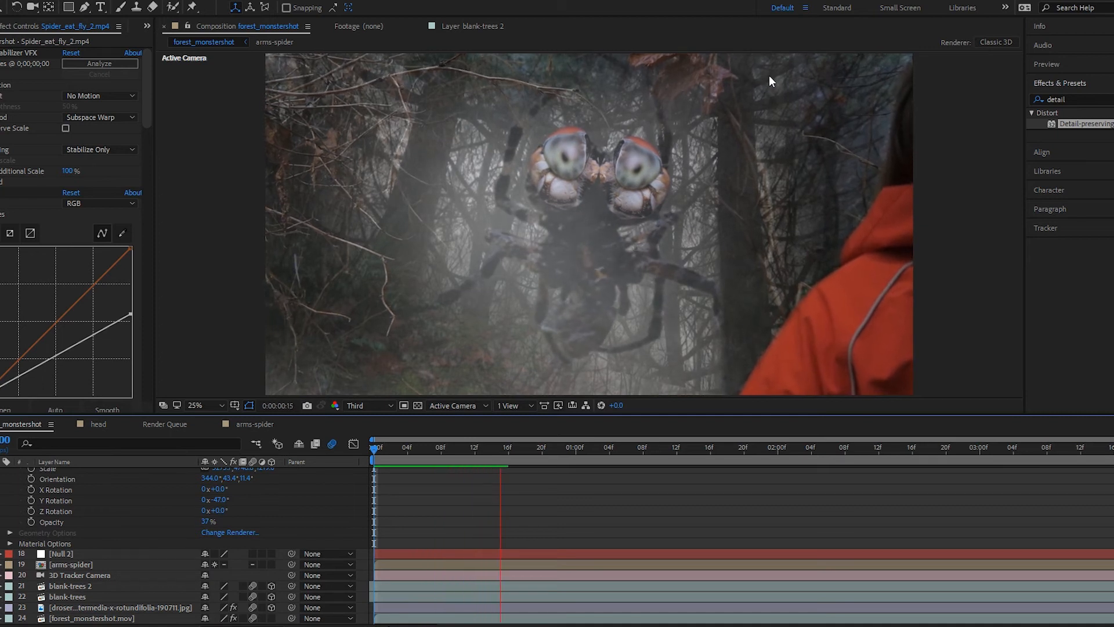
pyautogui.press('space')
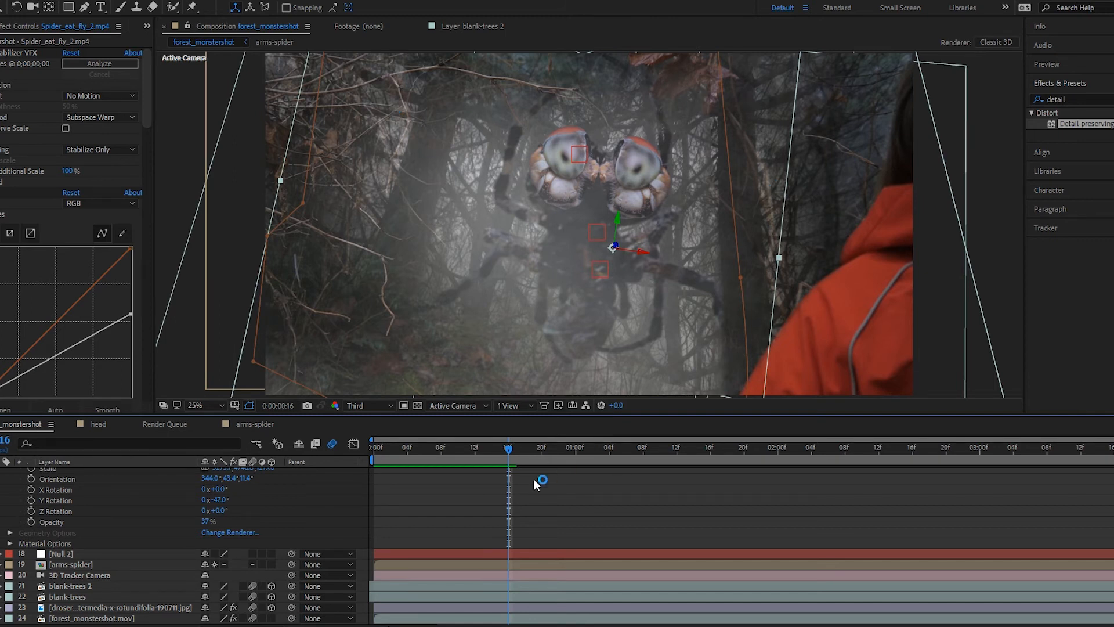
pyautogui.moveTo(500, 450); pyautogui.dragTo(319, 505)
pyautogui.scroll(4, 396, 506)
pyautogui.press('space')
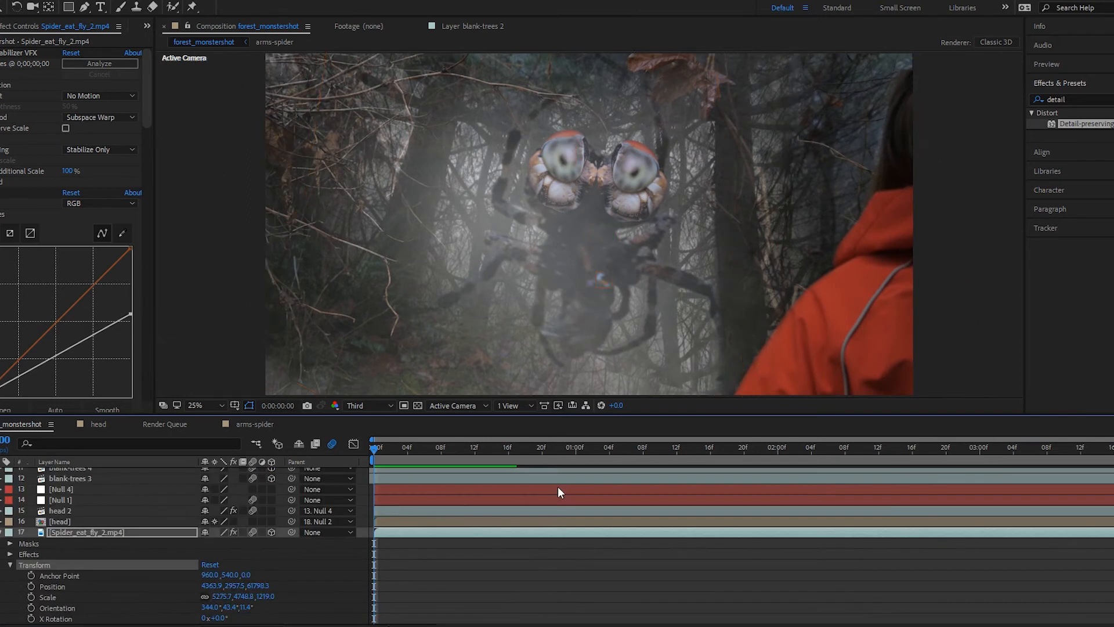
pyautogui.press('space')
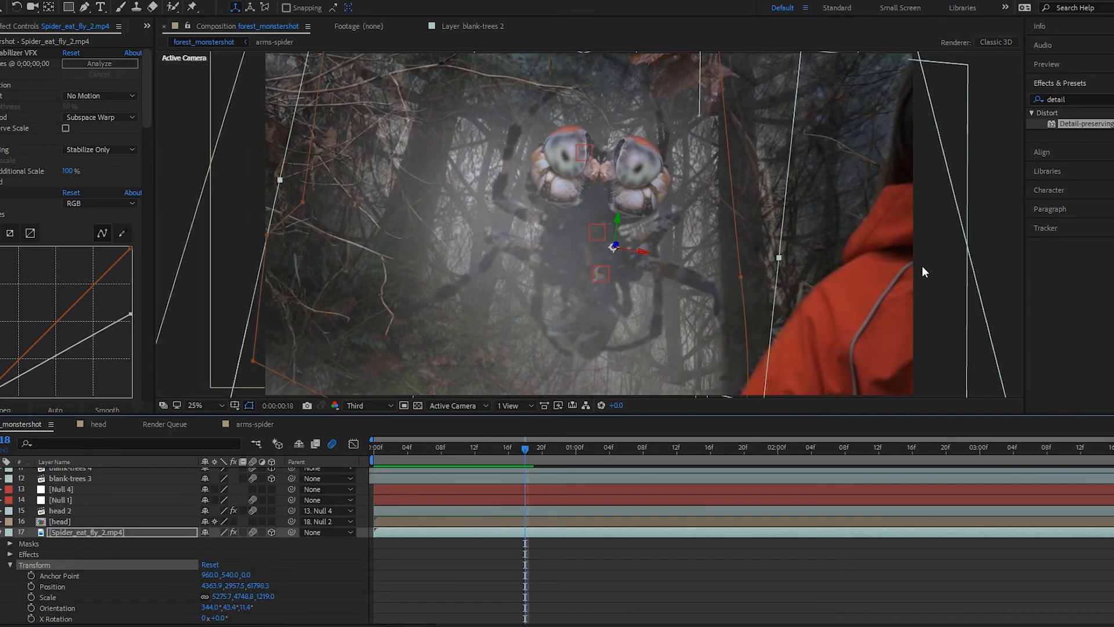
pyautogui.click(892, 305)
pyautogui.press('space')
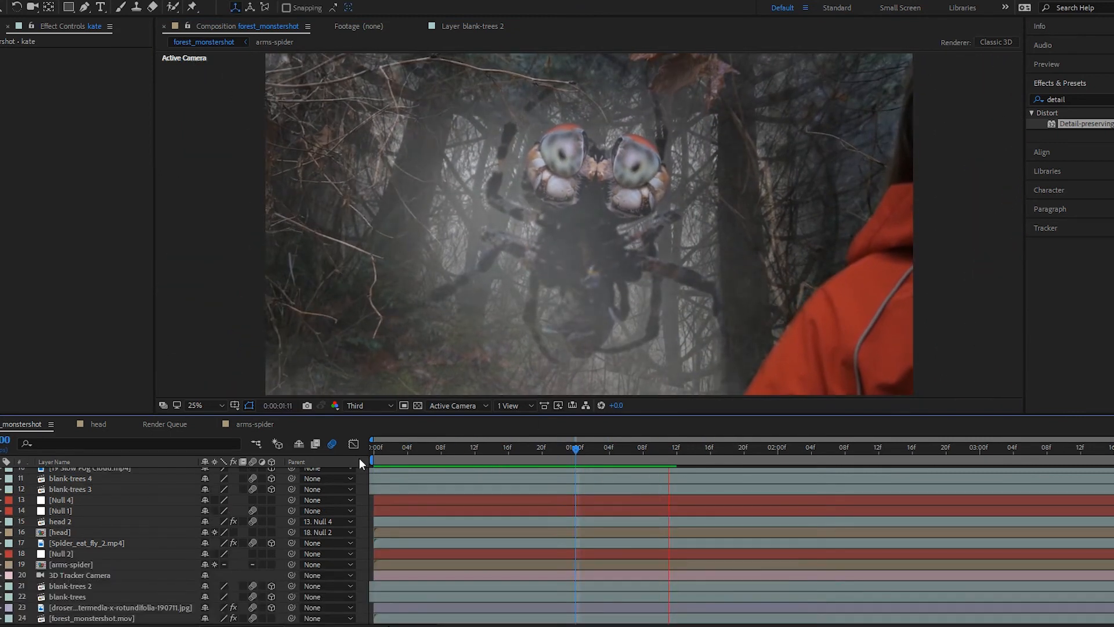
# - Select the forest_monstershot.mov layer 8 and review it within the layer stack while previewing the composite
pyautogui.click(101, 479)
pyautogui.scroll(3, 103, 482)
pyautogui.click(109, 544)
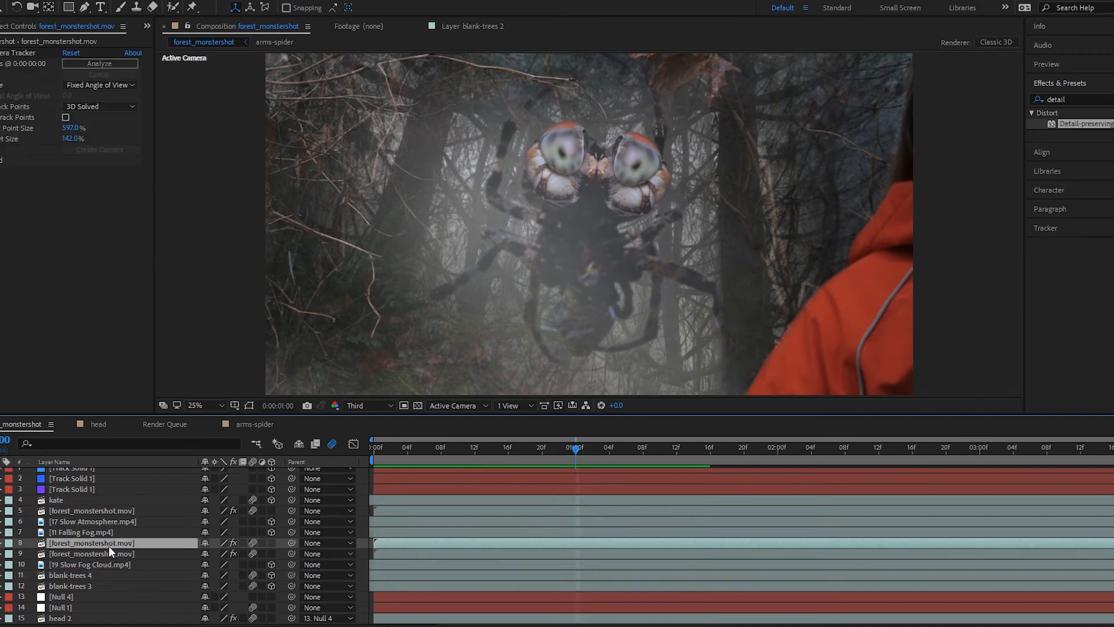
pyautogui.scroll(-3, 116, 531)
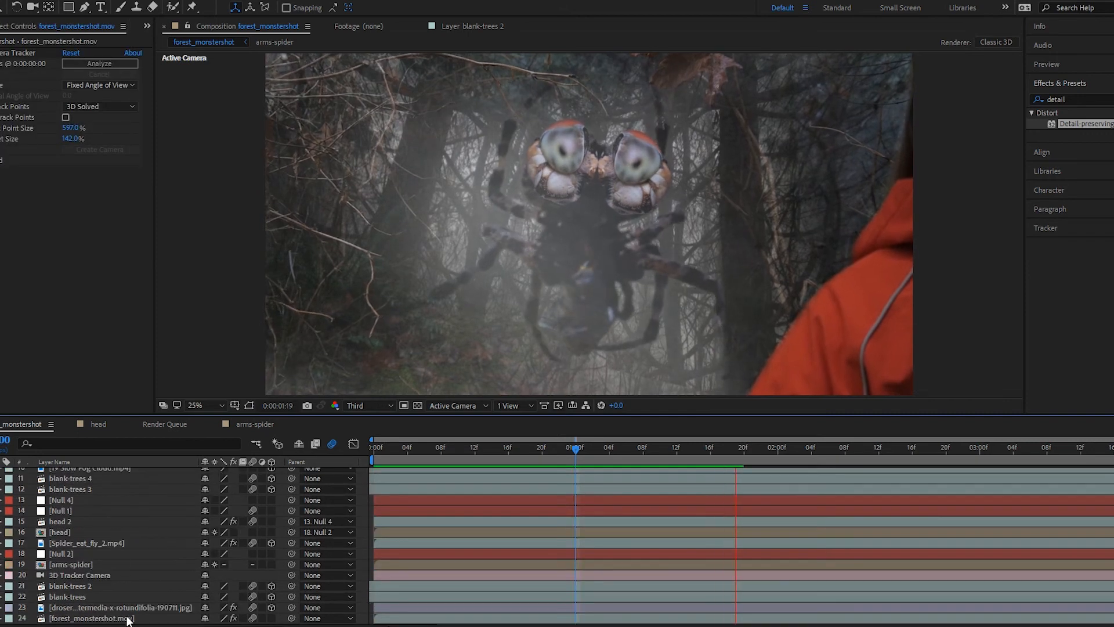
pyautogui.press('space')
pyautogui.scroll(3, 120, 577)
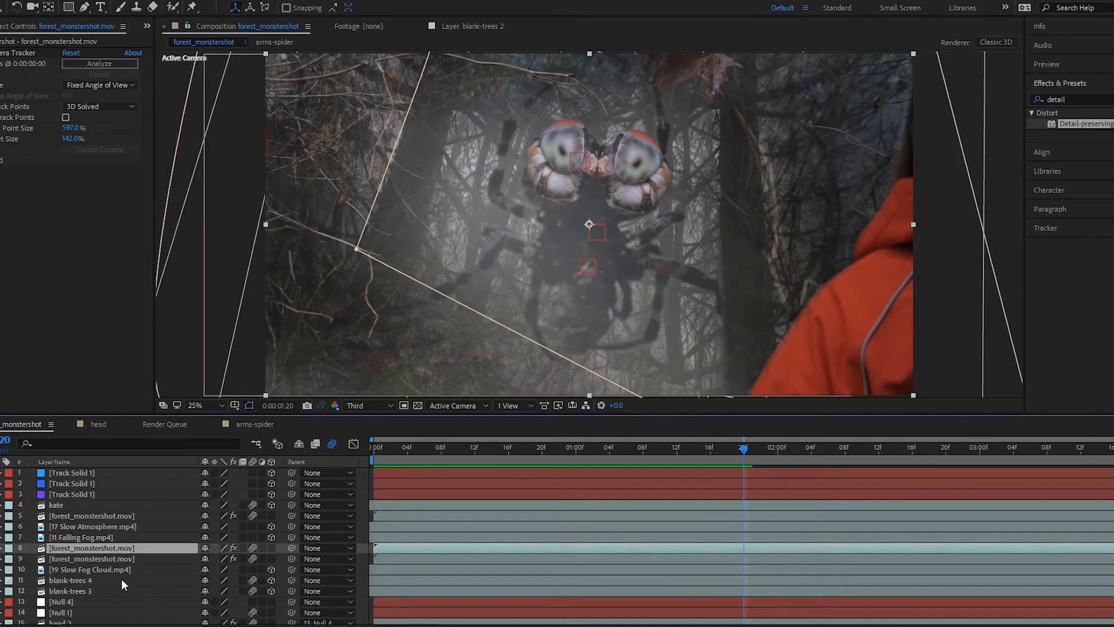
# - Isolate the 17 Slow Atmosphere.mp4 layer and preview the fog on its own
pyautogui.click(116, 524)
pyautogui.press('space')
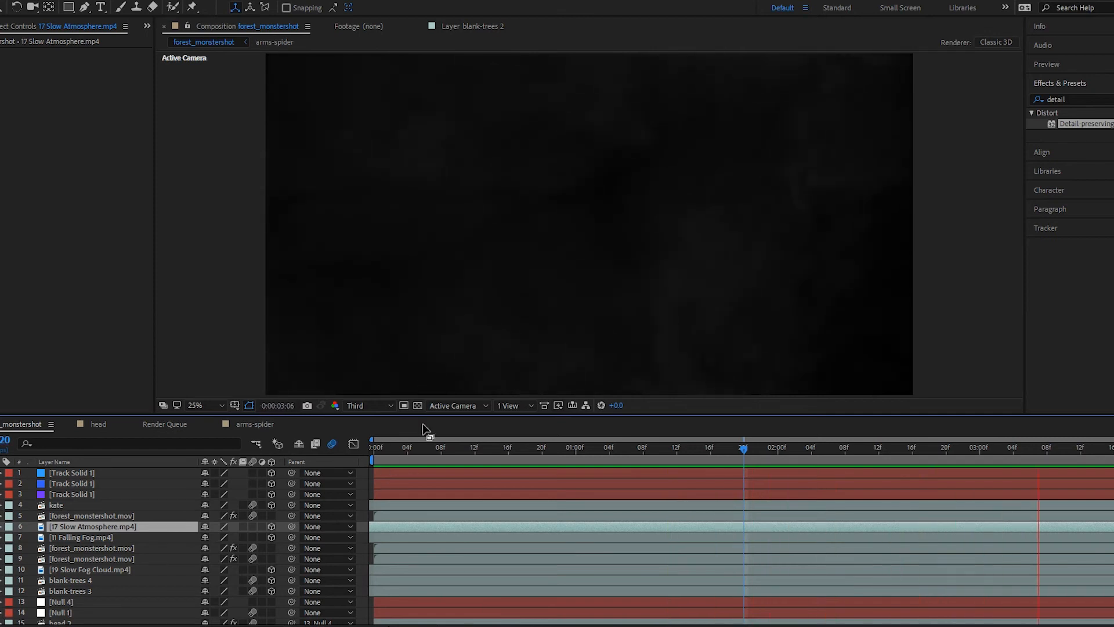
pyautogui.press('space')
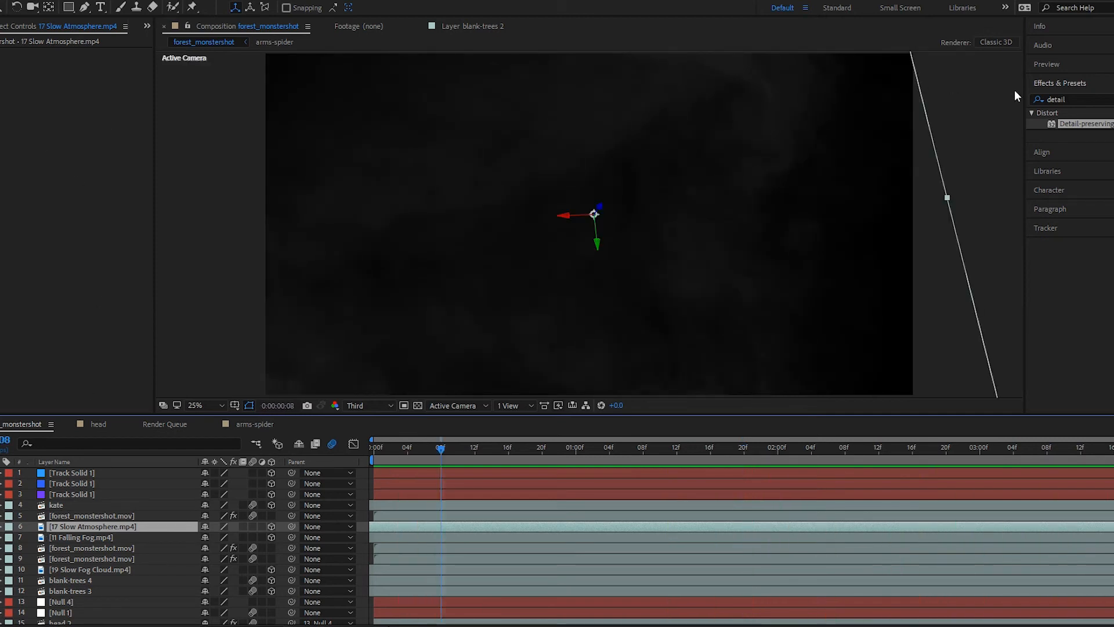
# - Apply the Curves effect to 17 Slow Atmosphere.mp4 and raise the RGB curve steeply to brighten the fog
pyautogui.click(1068, 98)
pyautogui.write('curv')
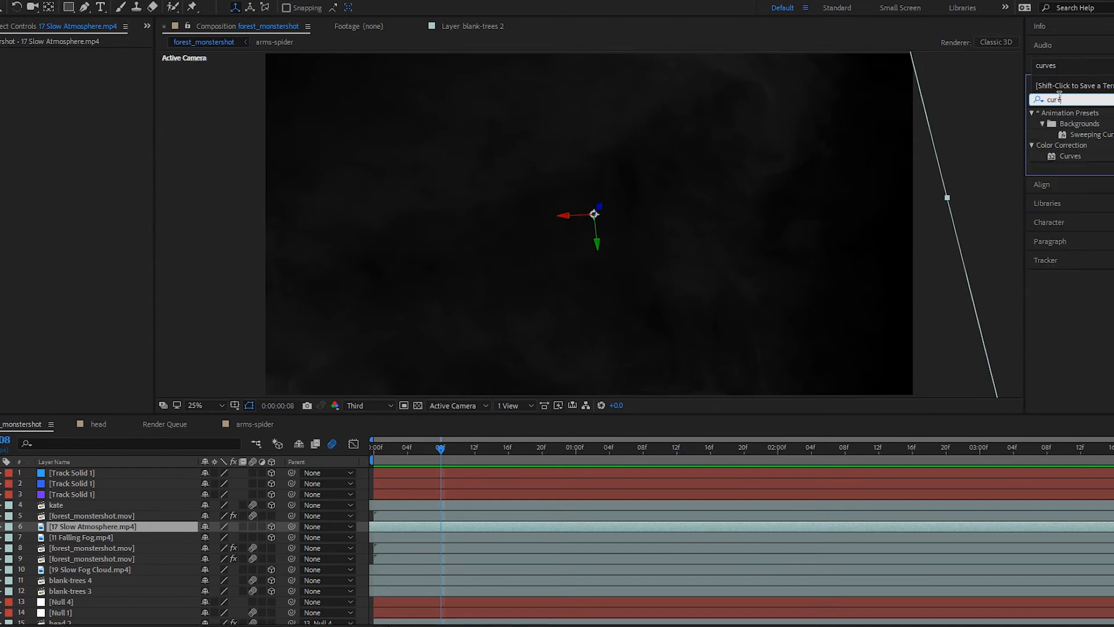
pyautogui.write('es')
pyautogui.doubleClick(1081, 153)
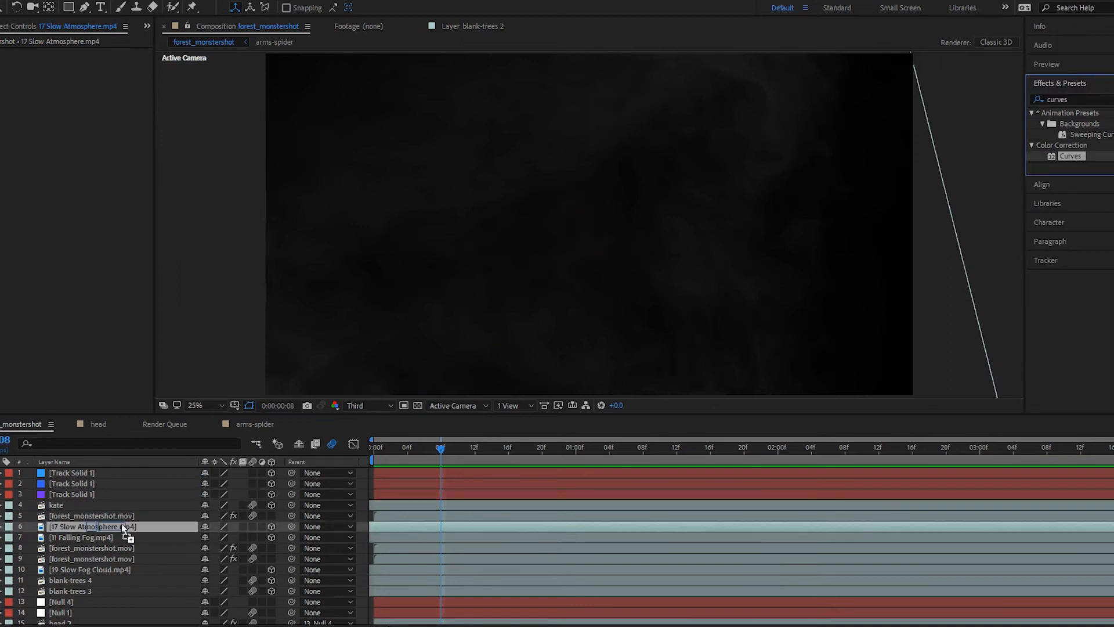
pyautogui.moveTo(99, 142); pyautogui.dragTo(29, 125)
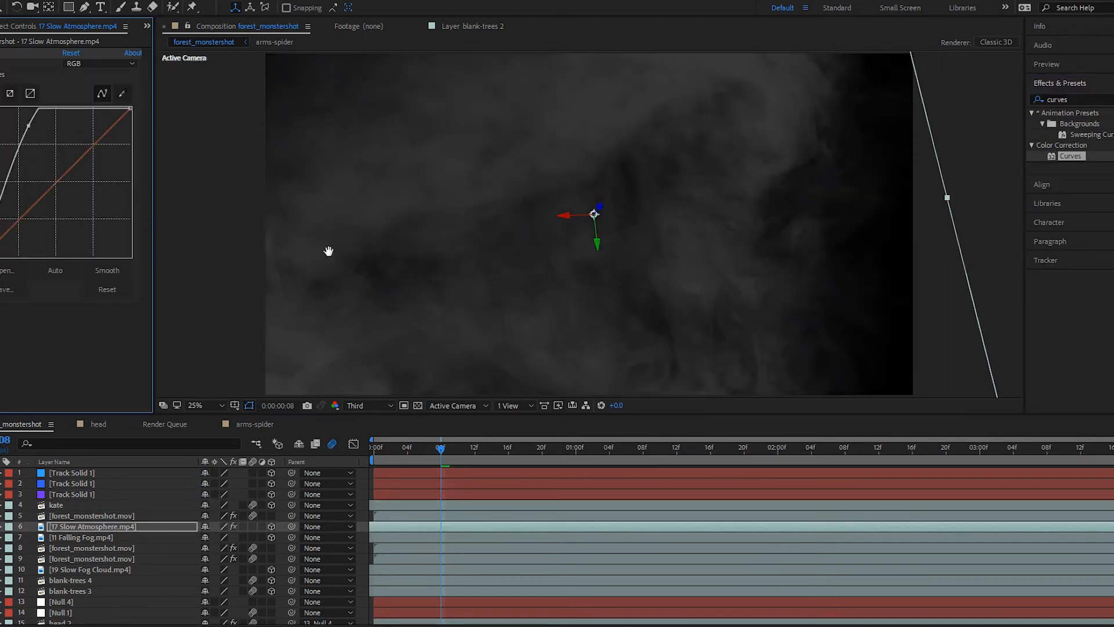
# - Preview the brightened fog alone, bring back all the other layers, and preview the composite from the first frame
pyautogui.press('space')
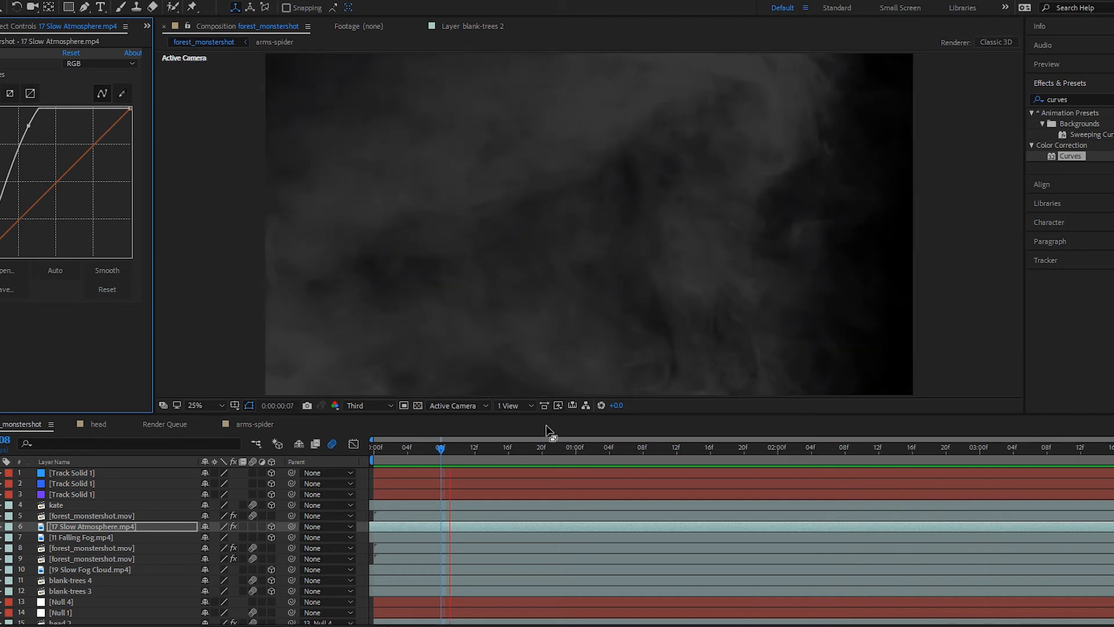
pyautogui.click(2, 526)
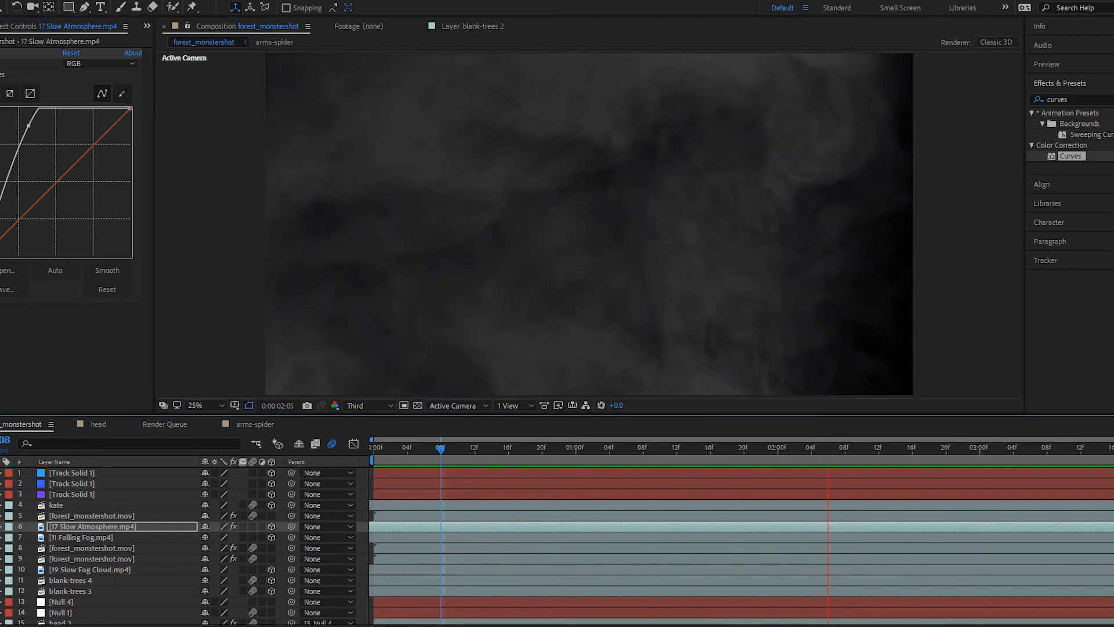
pyautogui.moveTo(493, 443); pyautogui.dragTo(356, 445)
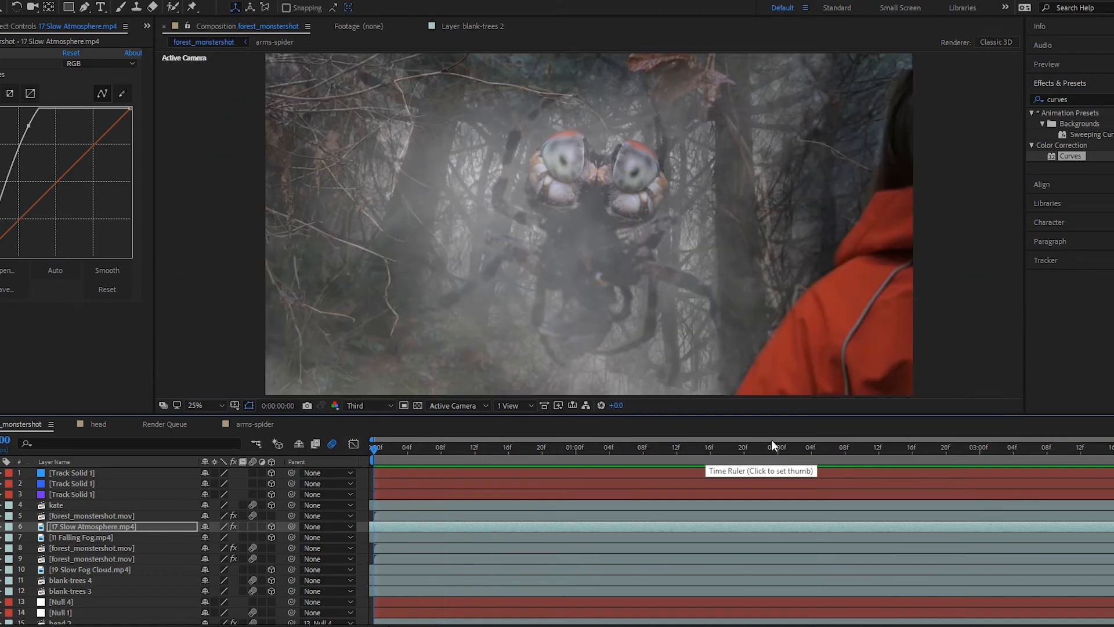
pyautogui.press('space')
pyautogui.press('space')
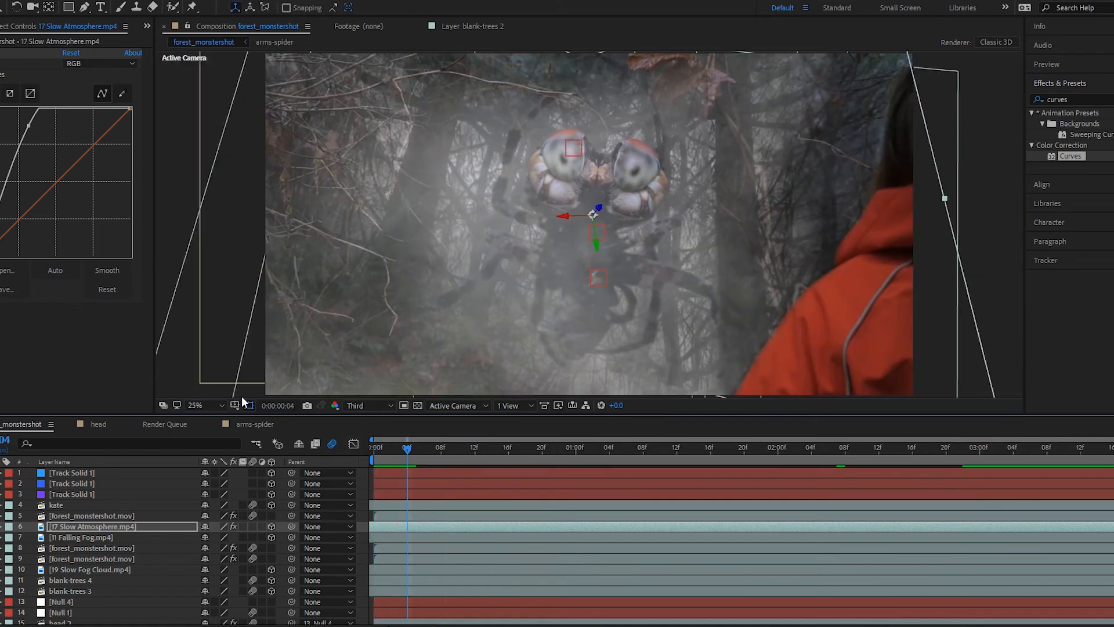
# - Isolate the head and spider layers and preview the monster from the first frame without forest and fog
pyautogui.scroll(-5, 39, 572)
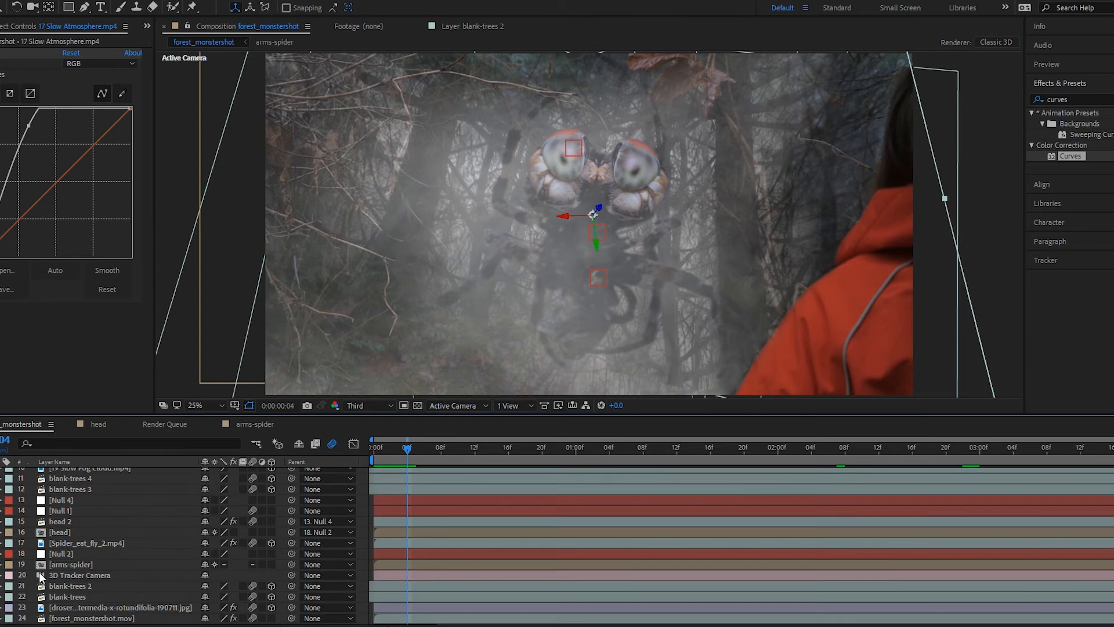
pyautogui.click(71, 521)
pyautogui.click(67, 531)
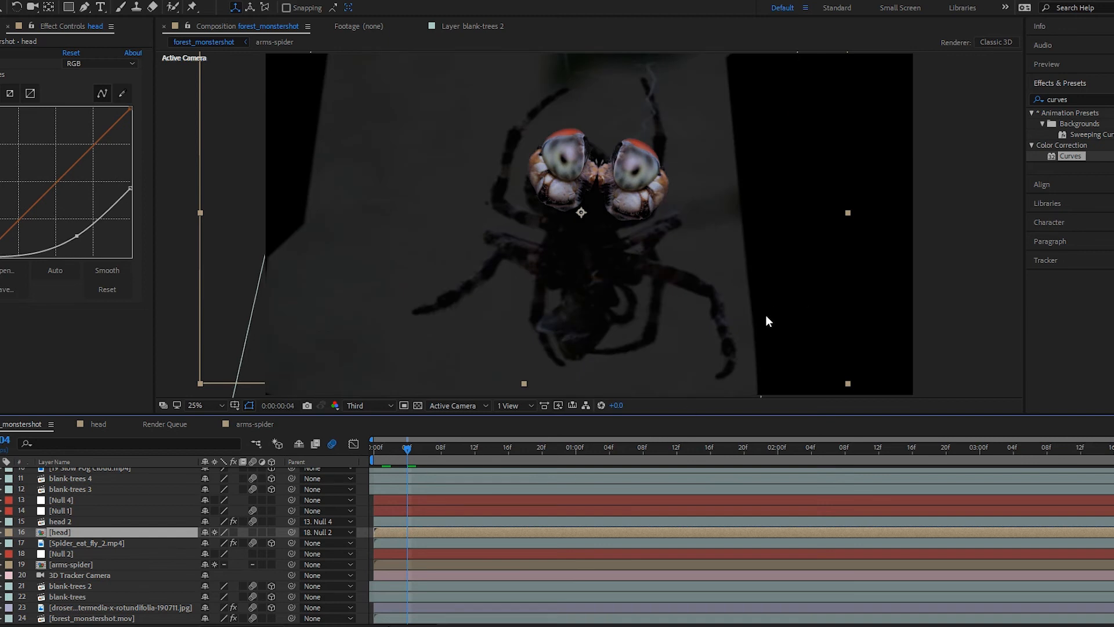
pyautogui.press('space')
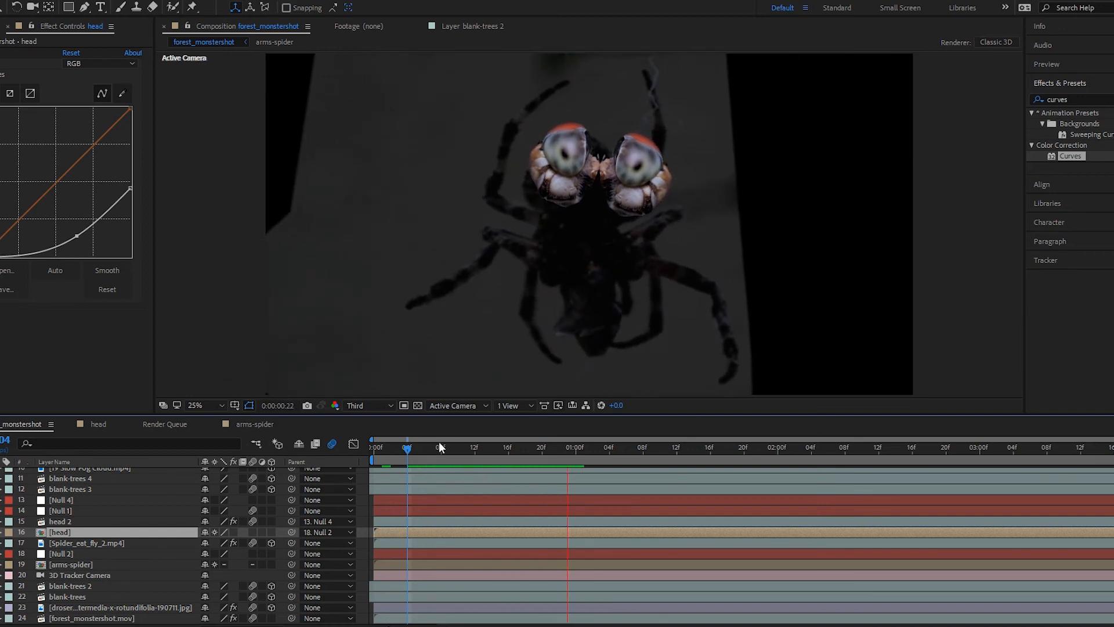
pyautogui.moveTo(409, 447); pyautogui.dragTo(339, 452)
pyautogui.press('space')
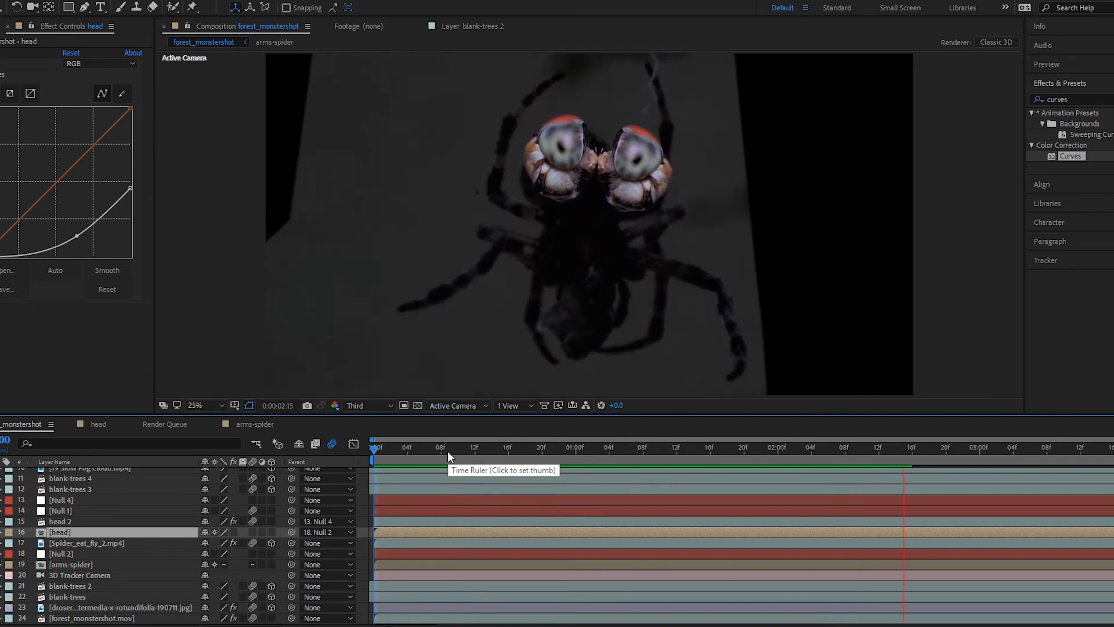
pyautogui.press('space')
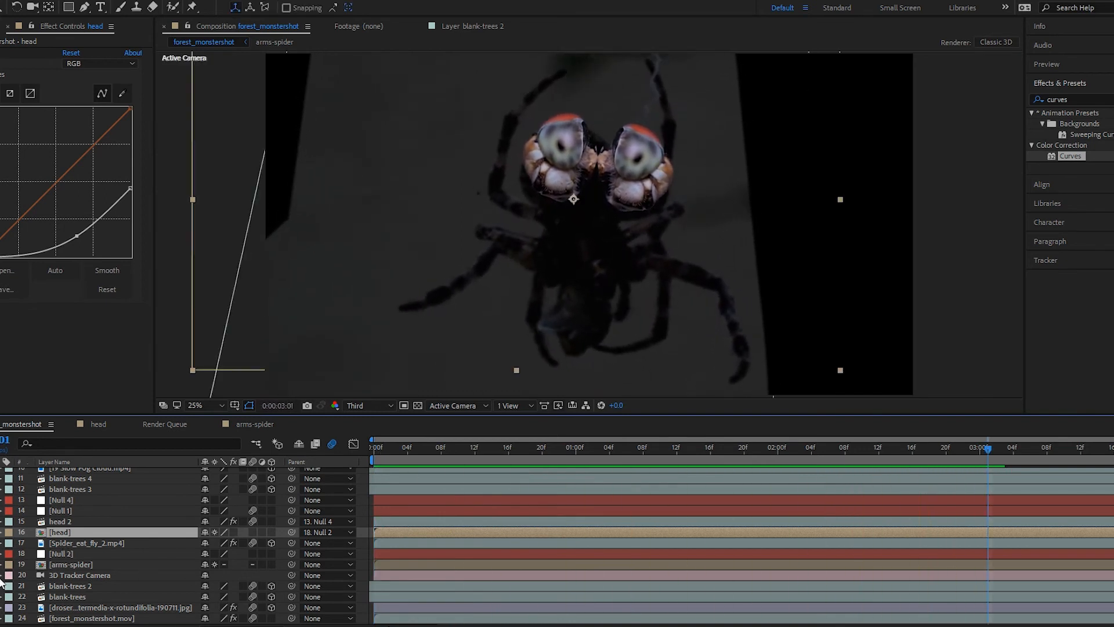
# - Preview the isolated head and spider layers, then look through the composition's layer stack
pyautogui.press('space')
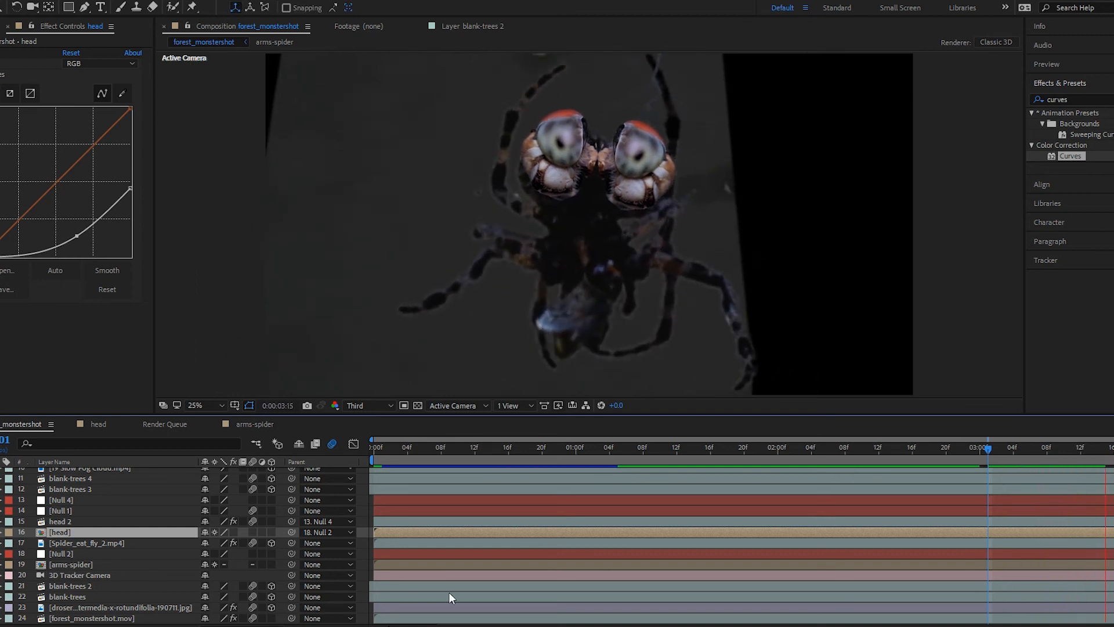
pyautogui.press('space')
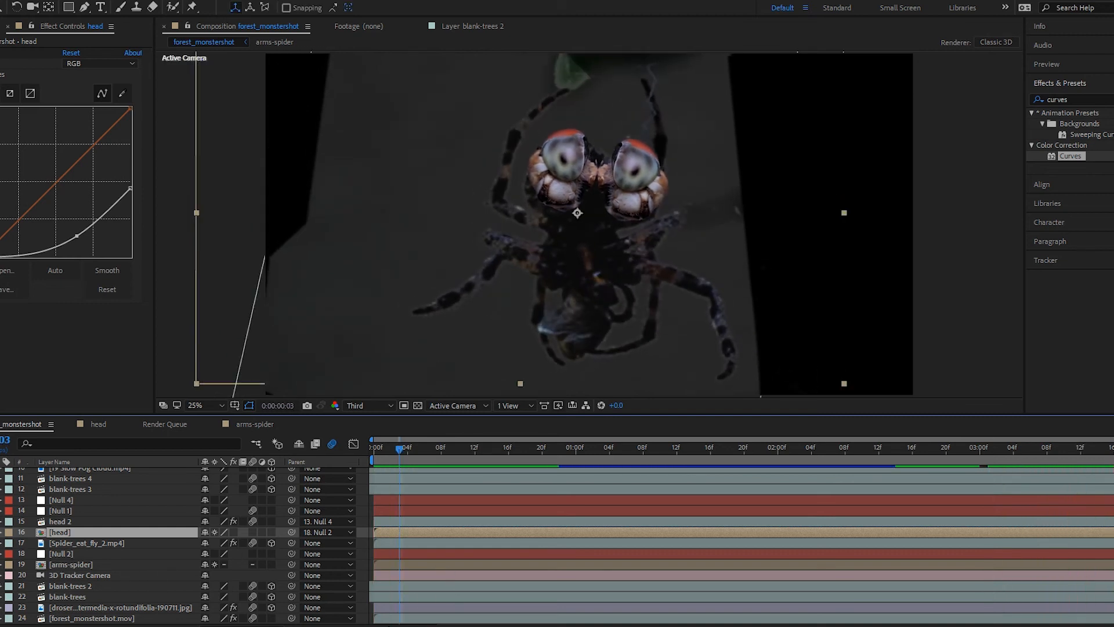
pyautogui.scroll(5, 67, 574)
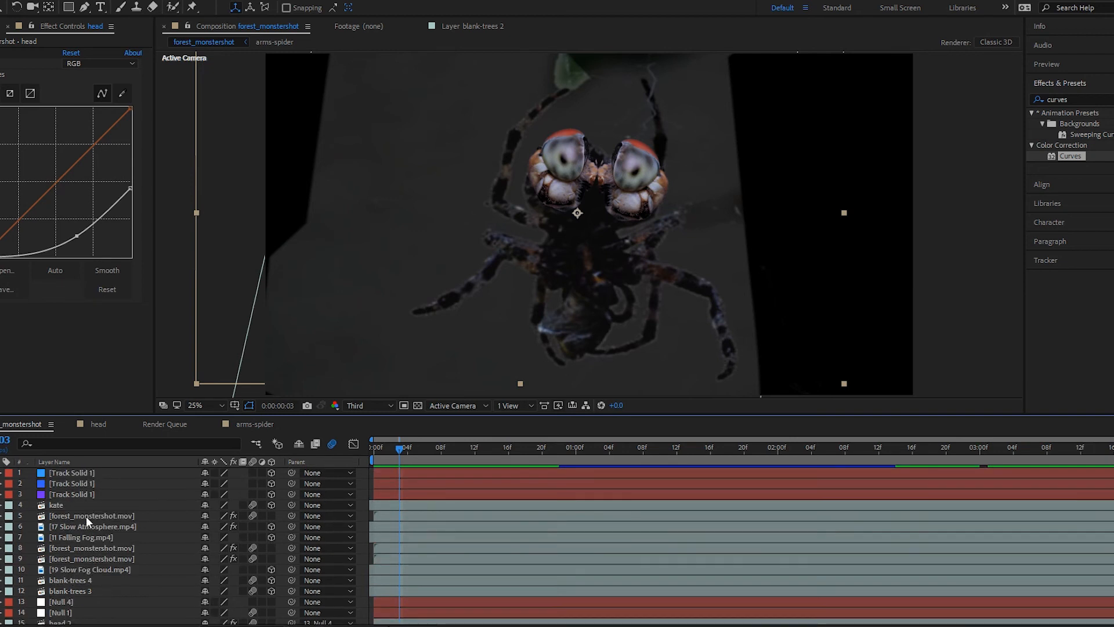
pyautogui.scroll(-5, 86, 521)
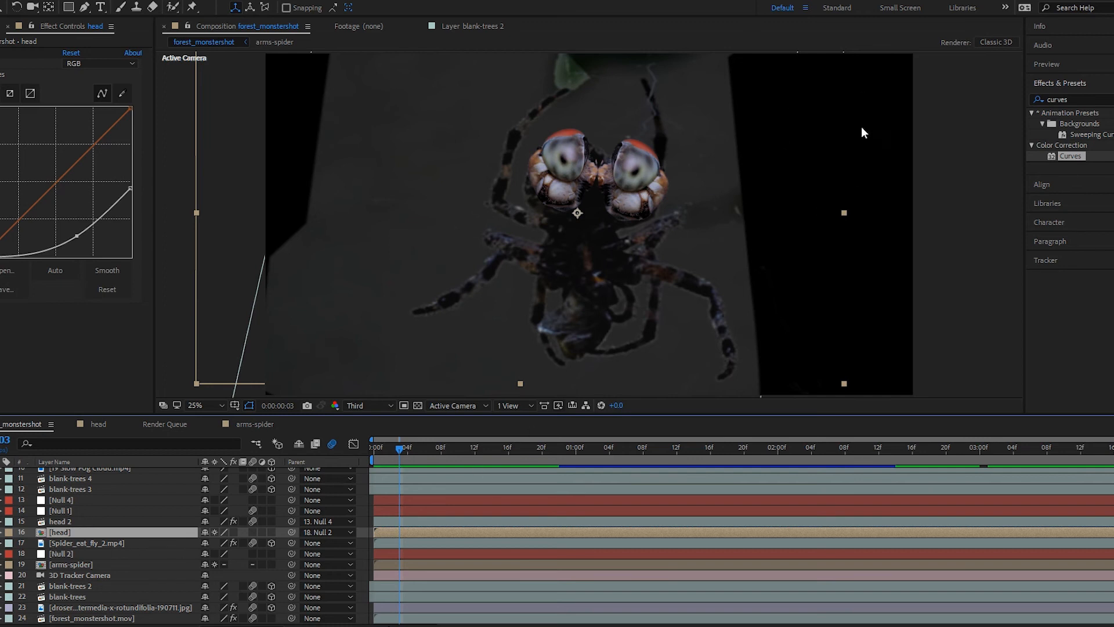
# - Select the 3D Tracker Camera layer, bring back the foreground layers blank-trees 3 and blank-trees 4, and preview them with the monster
pyautogui.click(97, 574)
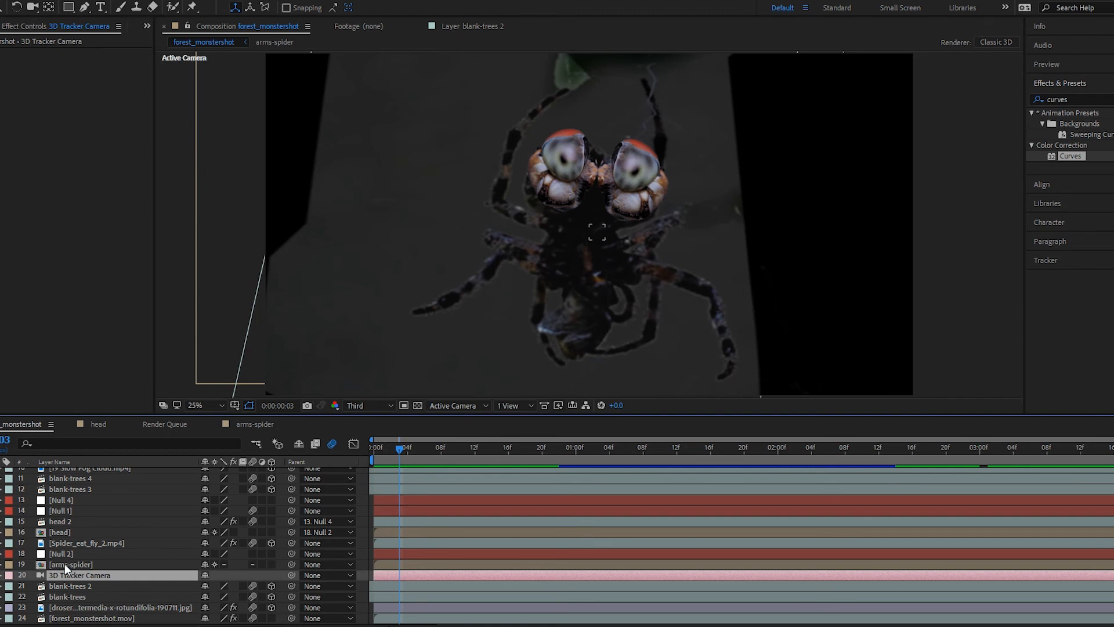
pyautogui.scroll(3, 94, 562)
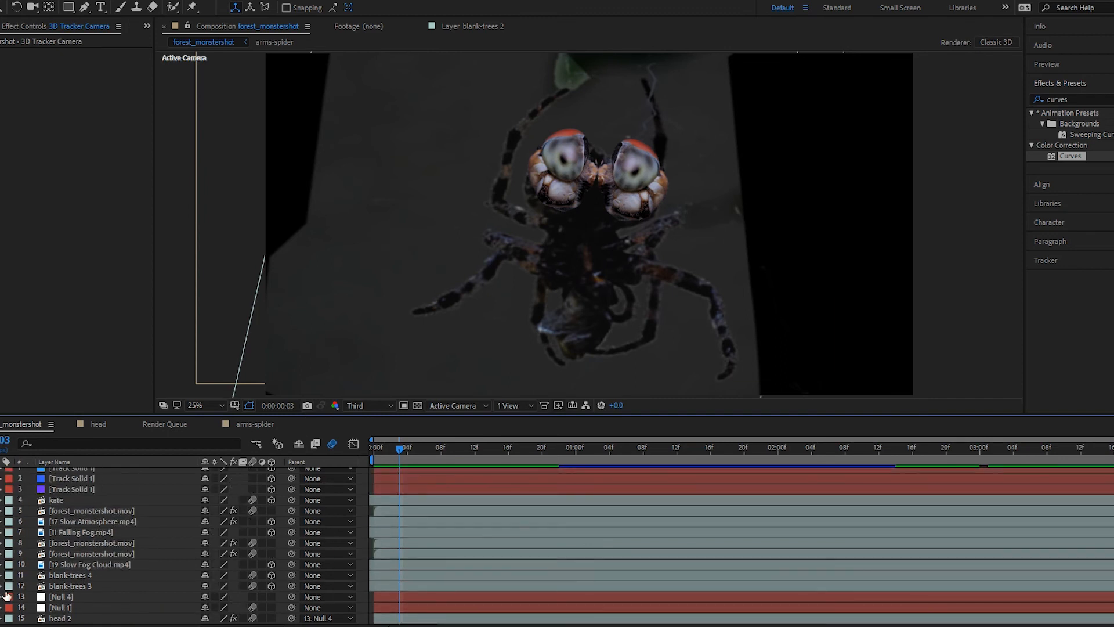
pyautogui.scroll(-3, 98, 542)
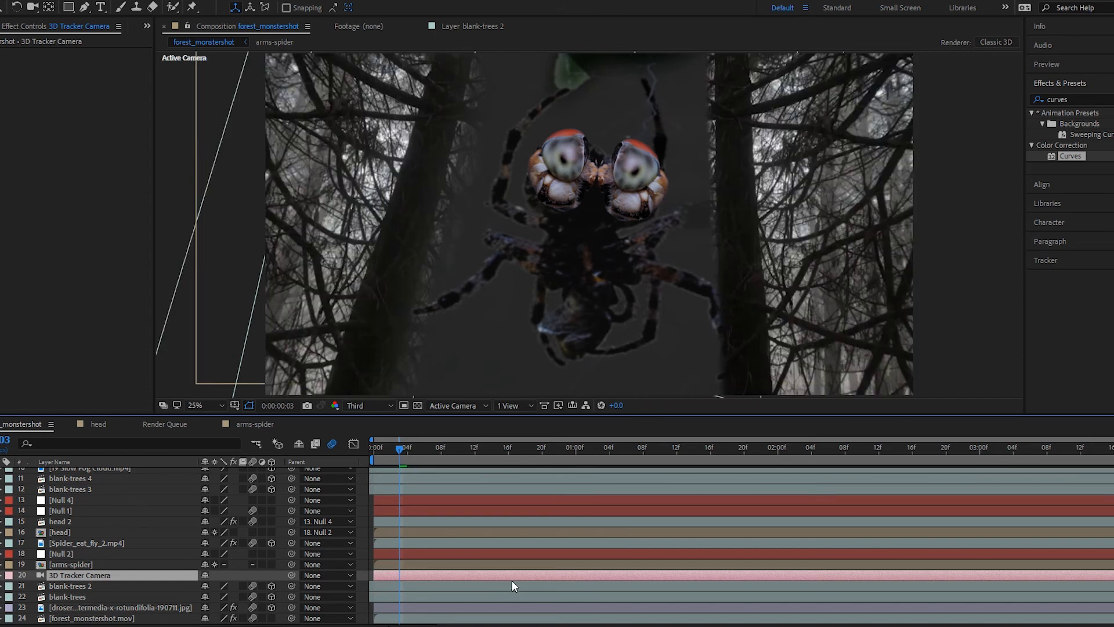
pyautogui.press('space')
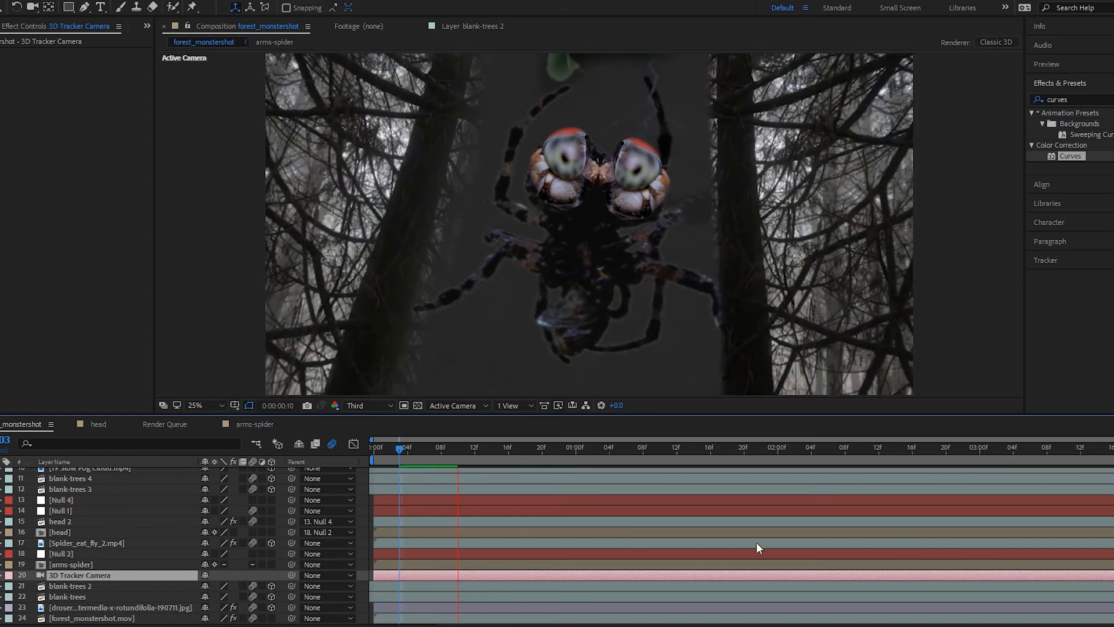
# - Bring back the forest_monstershot.mov foreground layers and the fog layers, previewing the composite after each addition
pyautogui.scroll(2, 81, 538)
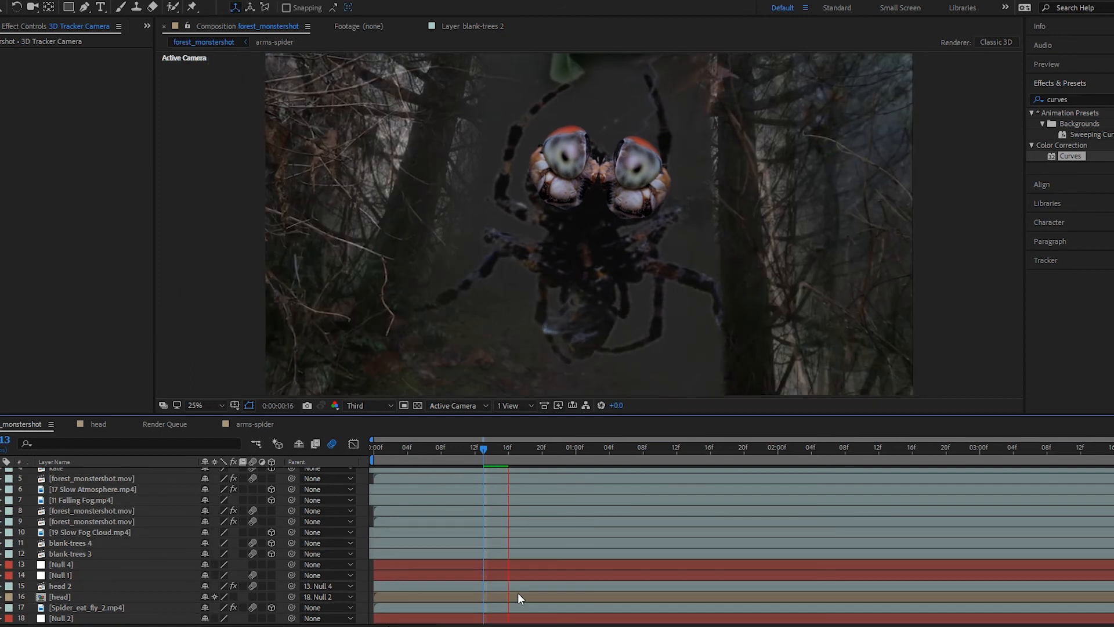
pyautogui.press('space')
pyautogui.scroll(1, 32, 557)
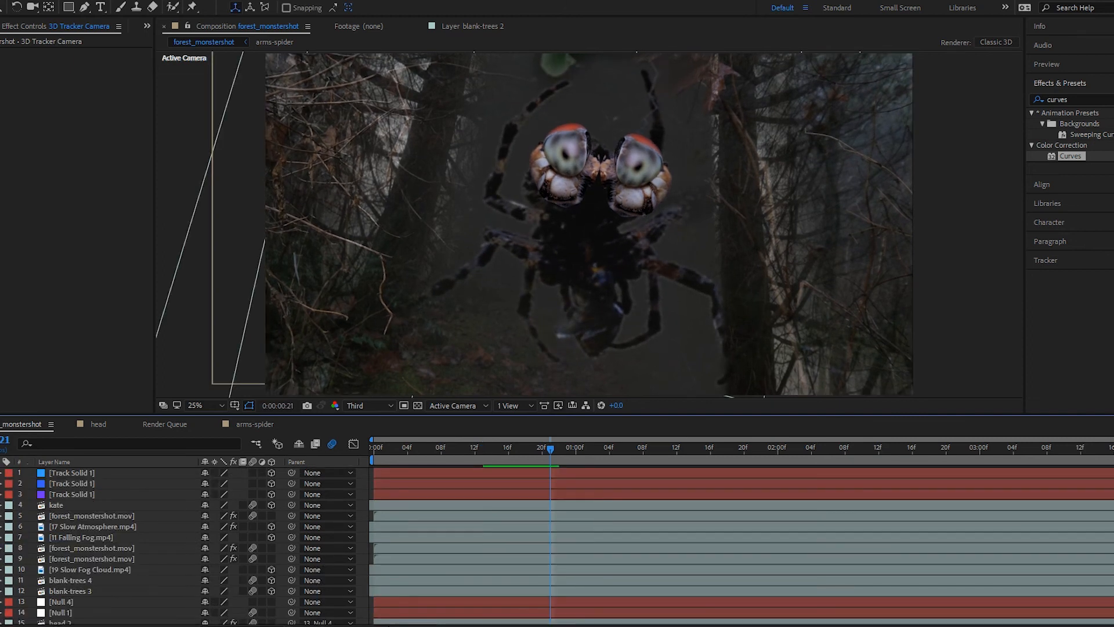
pyautogui.press('space')
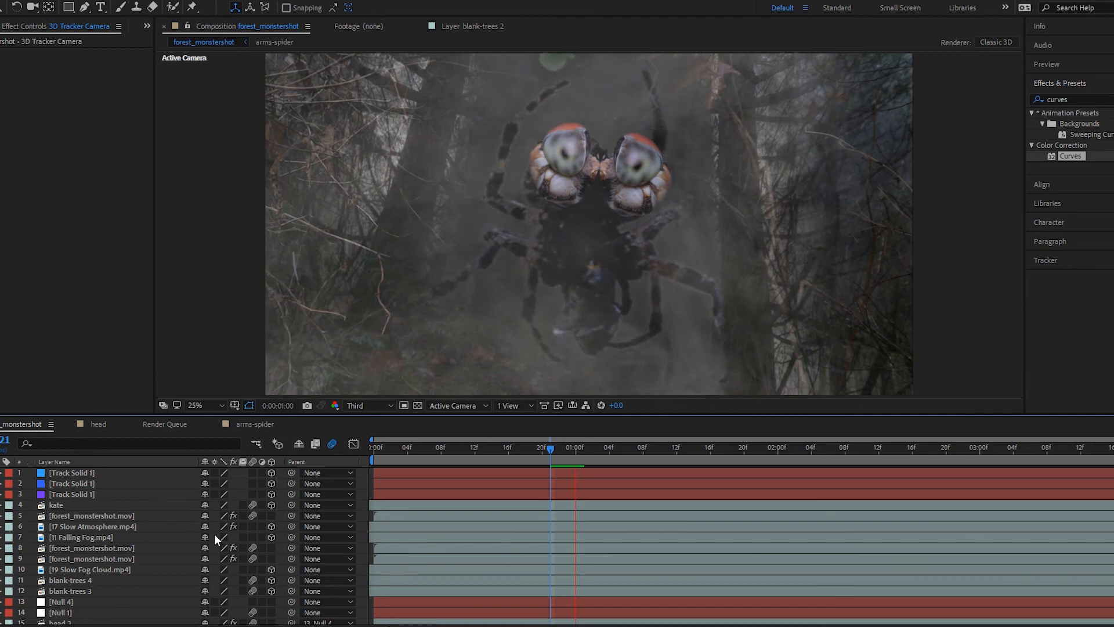
pyautogui.press('space')
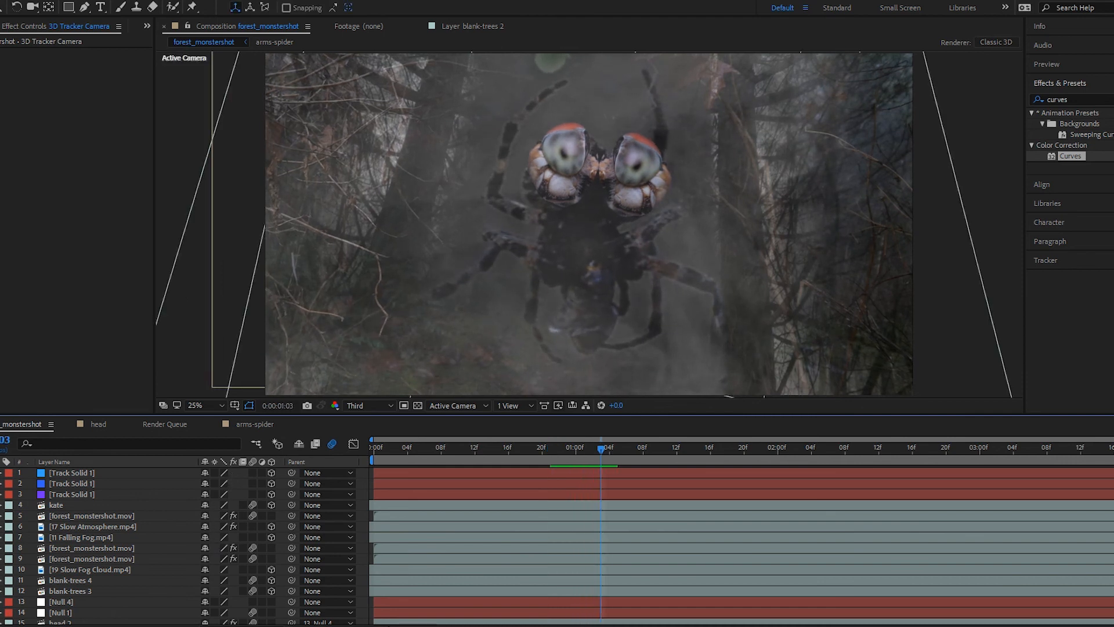
# - Bring back the layer of the woman in the red jacket and the background trees behind the monster, previewing the composite after each addition
pyautogui.press('space')
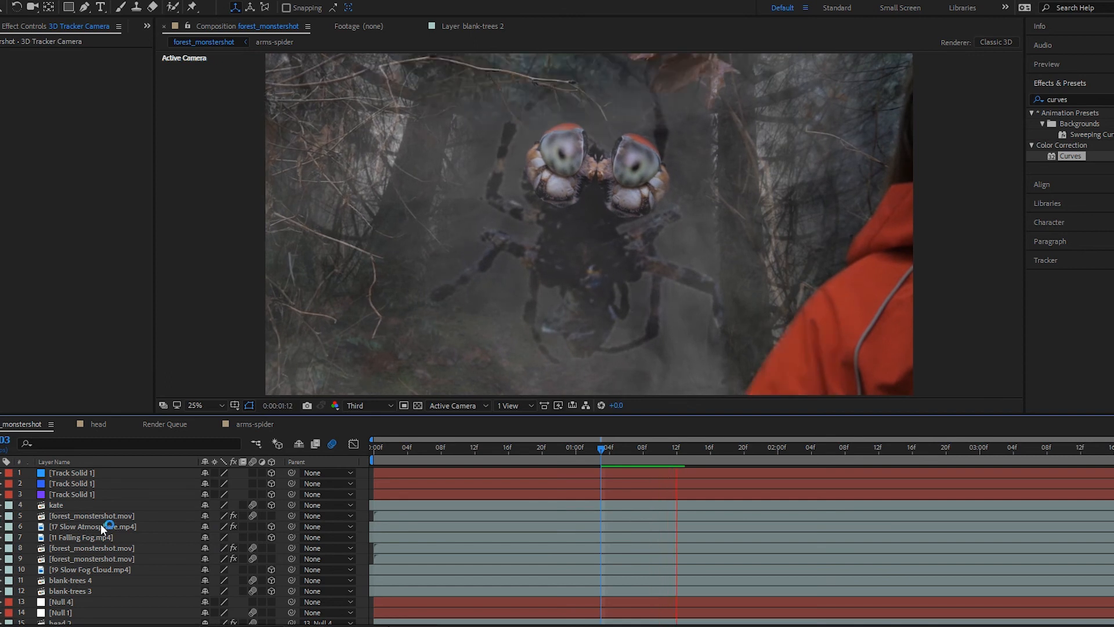
pyautogui.press('space')
pyautogui.scroll(-2, 140, 549)
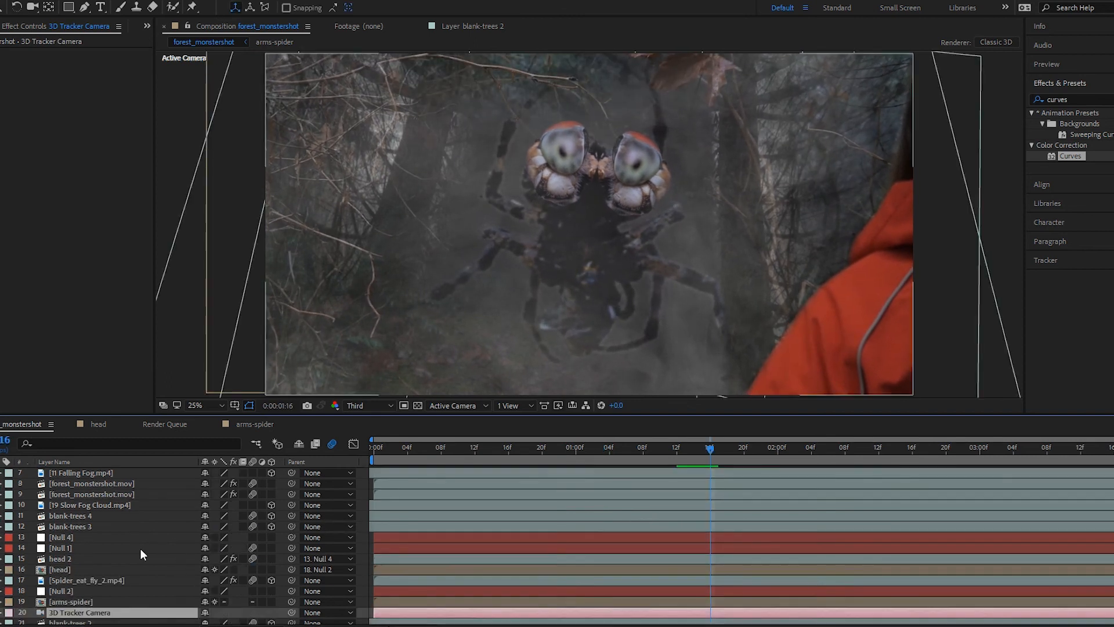
pyautogui.scroll(-1, 57, 548)
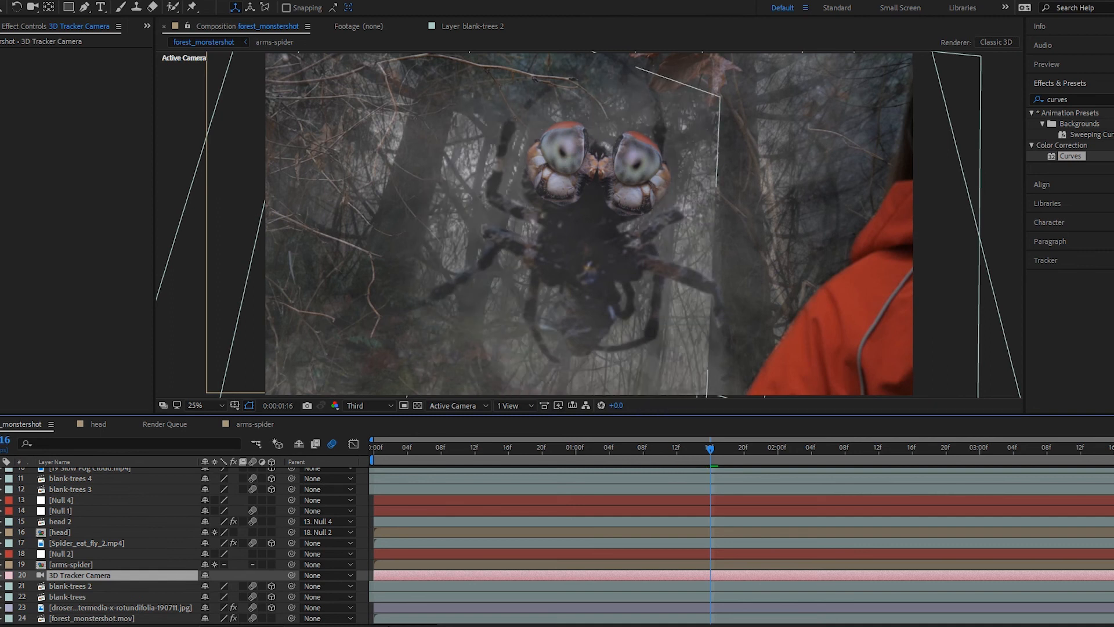
pyautogui.press('space')
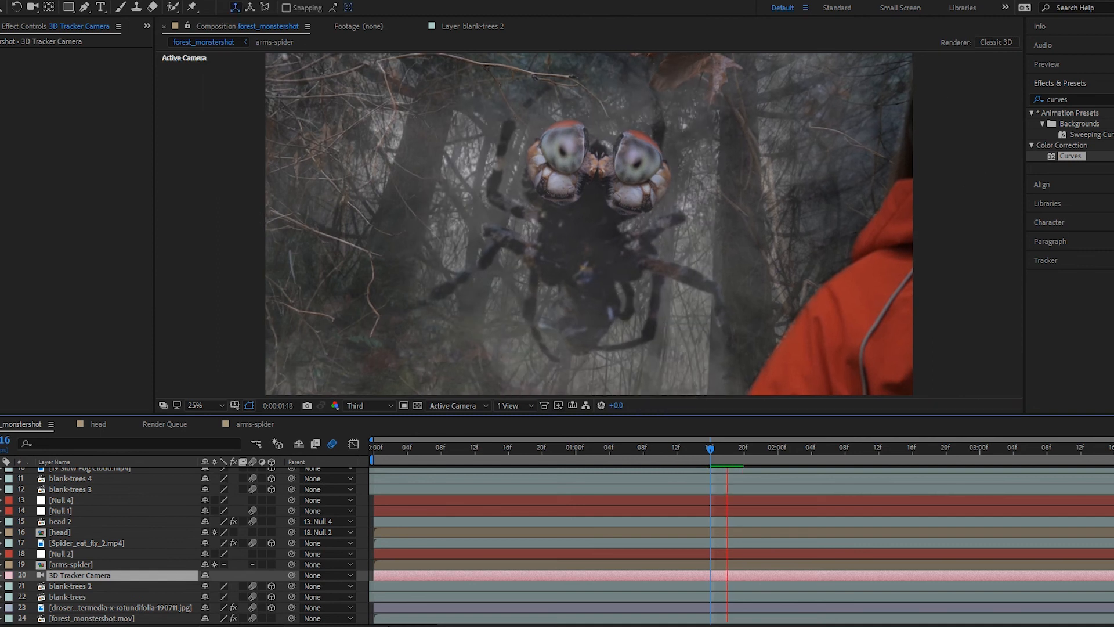
pyautogui.press('space')
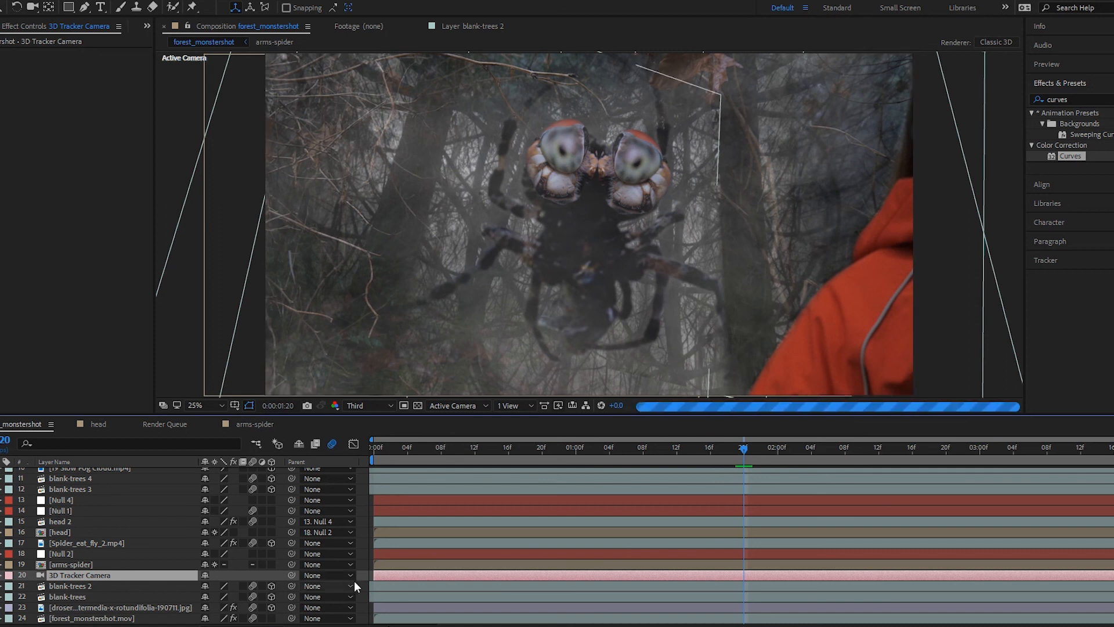
pyautogui.press('space')
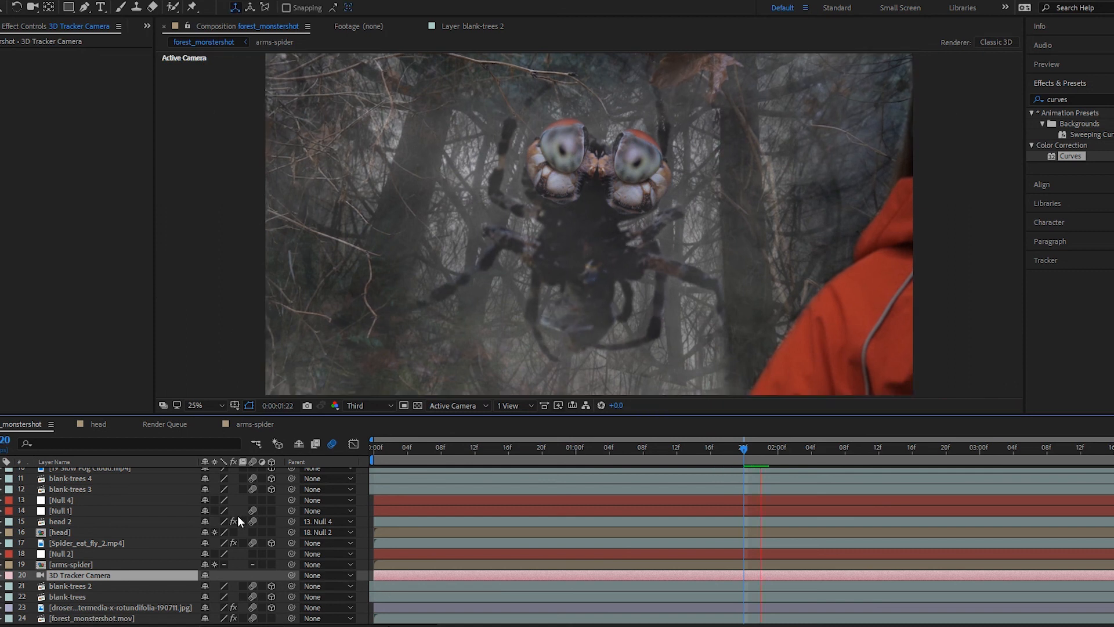